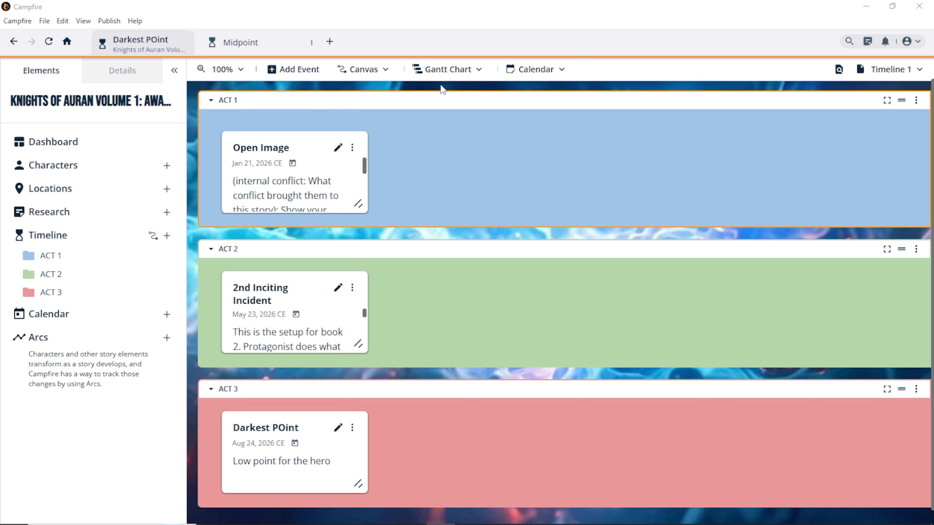
- Show the timeline as a Gantt chart, add a new section below Act 3, and move its start to the beginning of August 2026
{"action": "left_click", "coordinate": [453, 75]}
{"action": "left_click", "coordinate": [455, 92]}
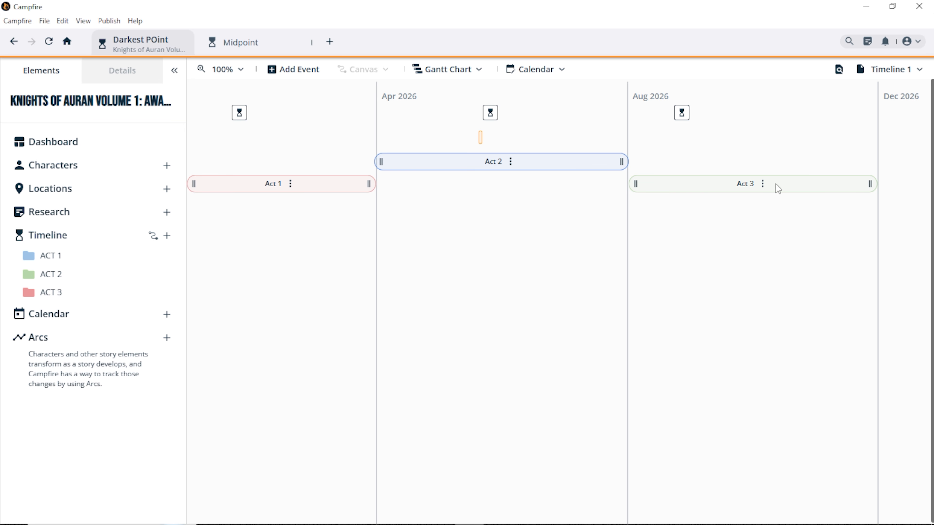
{"action": "right_click", "coordinate": [494, 226]}
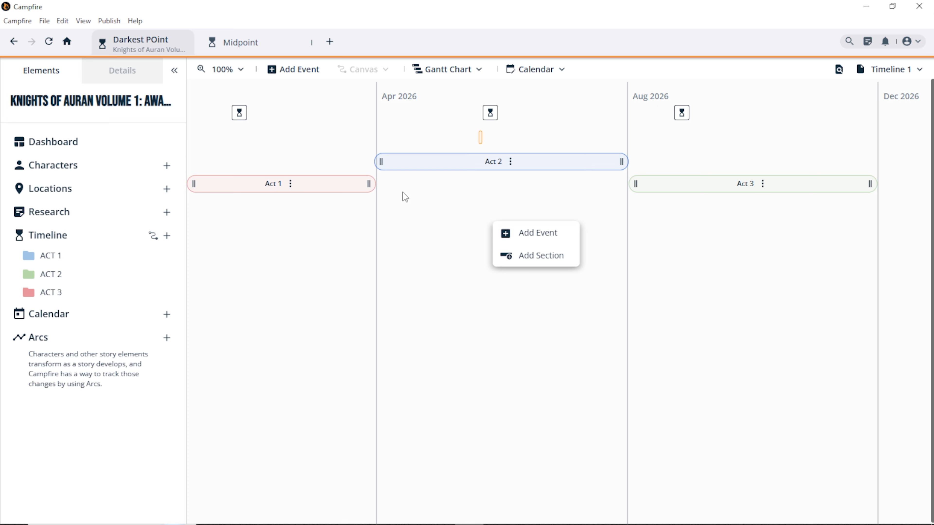
{"action": "left_click", "coordinate": [535, 260]}
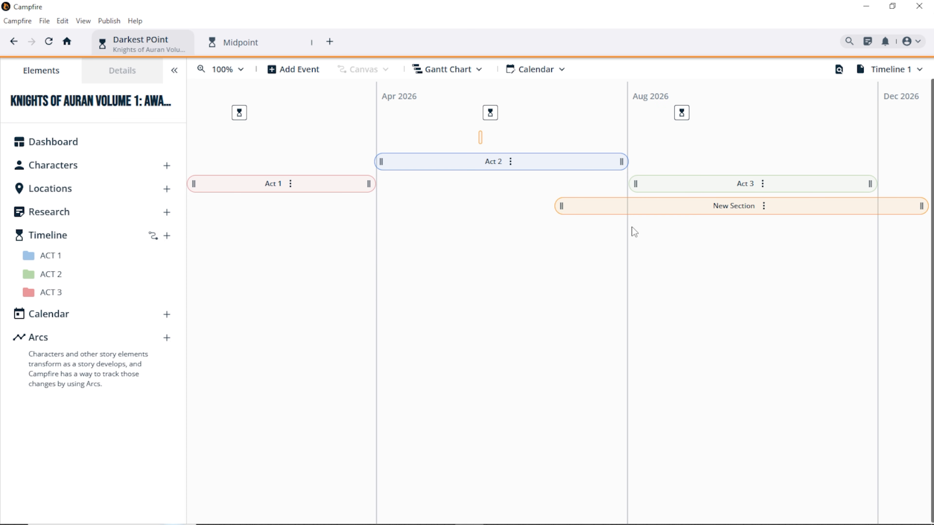
{"action": "left_click_drag", "start_coordinate": [562, 206], "coordinate": [640, 213]}
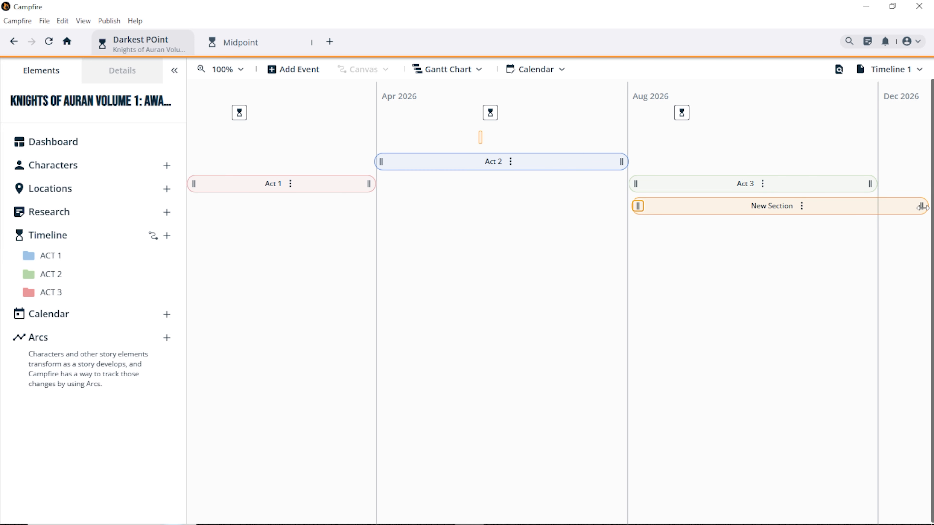
- Return from the Gantt chart to the canvas view and create a new calendar for the timeline
{"action": "left_click", "coordinate": [460, 72]}
{"action": "left_click", "coordinate": [458, 94]}
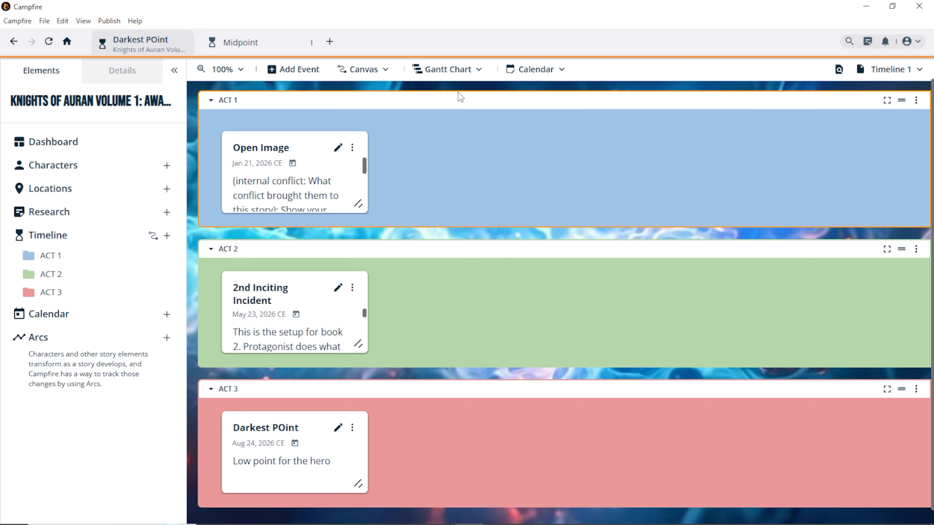
{"action": "left_click", "coordinate": [556, 72]}
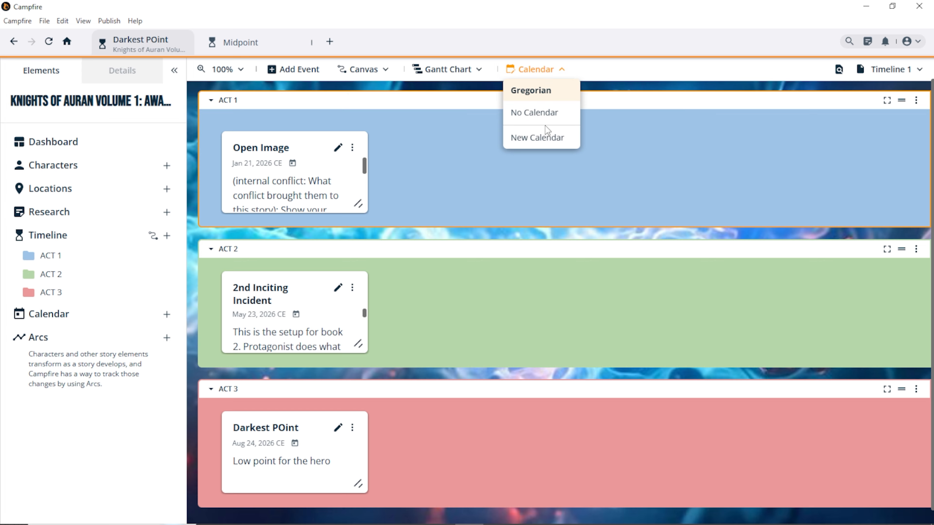
{"action": "left_click", "coordinate": [545, 136]}
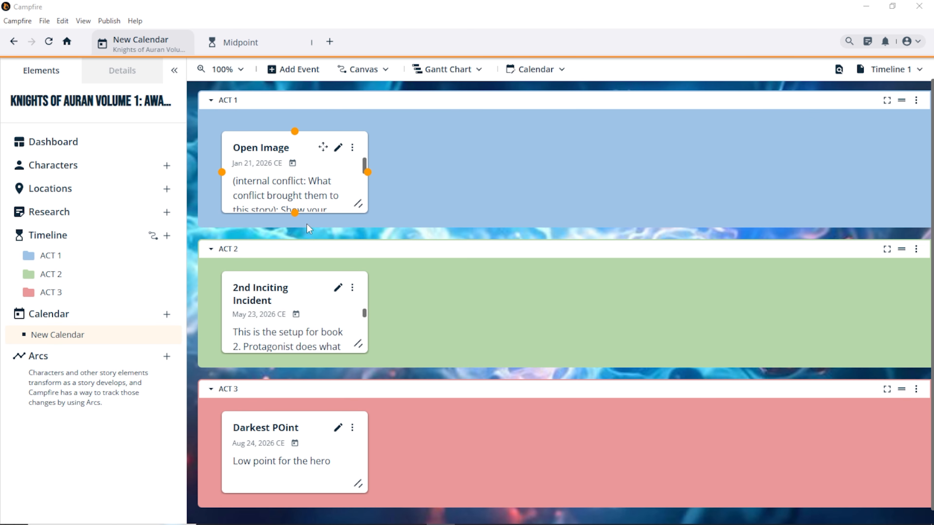
- Connect the Open Image event to 2nd Inciting Incident, and 2nd Inciting Incident to Darkest POint
{"action": "left_click_drag", "start_coordinate": [294, 213], "coordinate": [299, 276]}
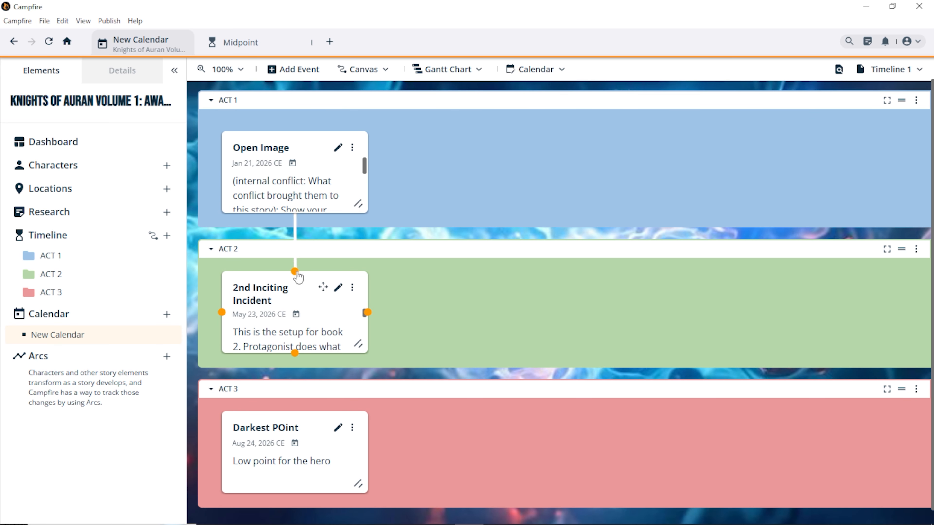
{"action": "left_click_drag", "start_coordinate": [295, 354], "coordinate": [295, 412]}
{"action": "mouse_move", "coordinate": [326, 146]}
{"action": "left_mouse_down"}
{"action": "mouse_move", "coordinate": [567, 183]}
{"action": "mouse_move", "coordinate": [324, 147]}
{"action": "left_mouse_up"}
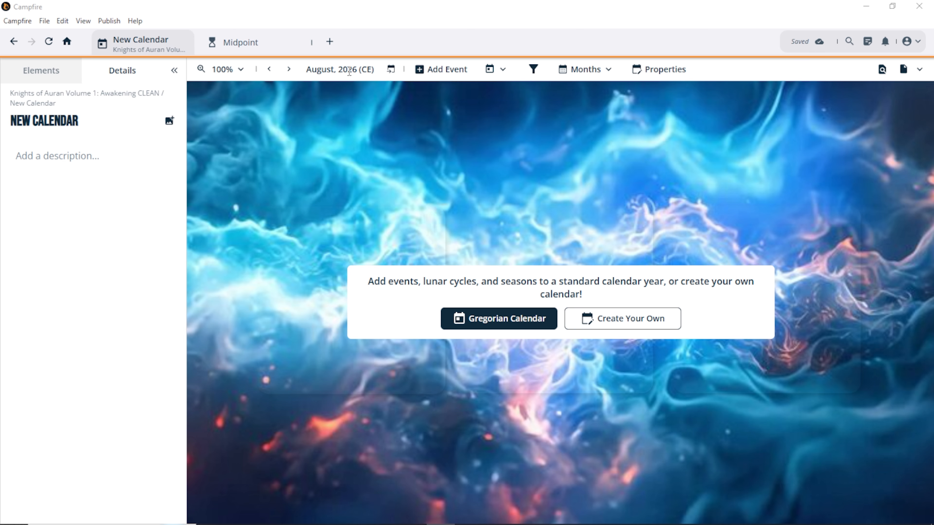
- Set up the new calendar as a custom one and review its eras, months, weeks, moons and seasons properties
{"action": "left_click", "coordinate": [641, 318]}
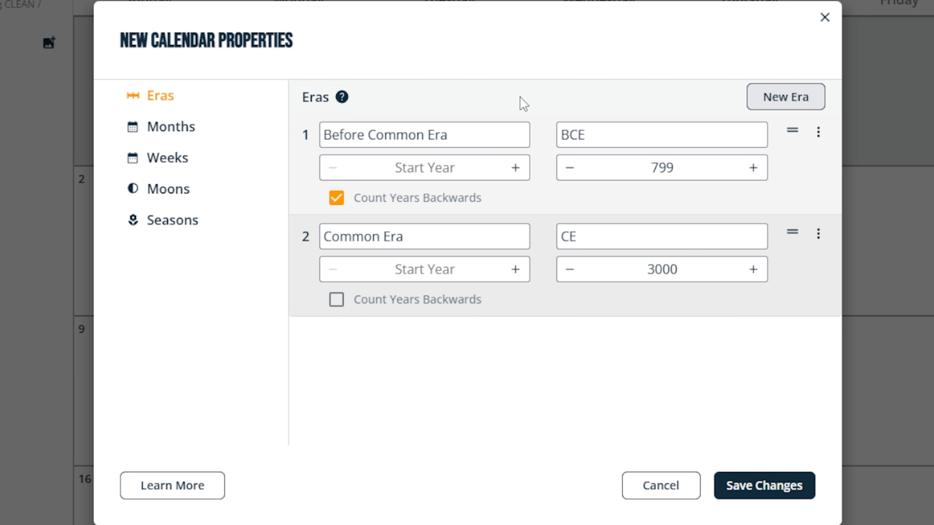
{"action": "left_click", "coordinate": [184, 135]}
{"action": "left_click", "coordinate": [175, 162]}
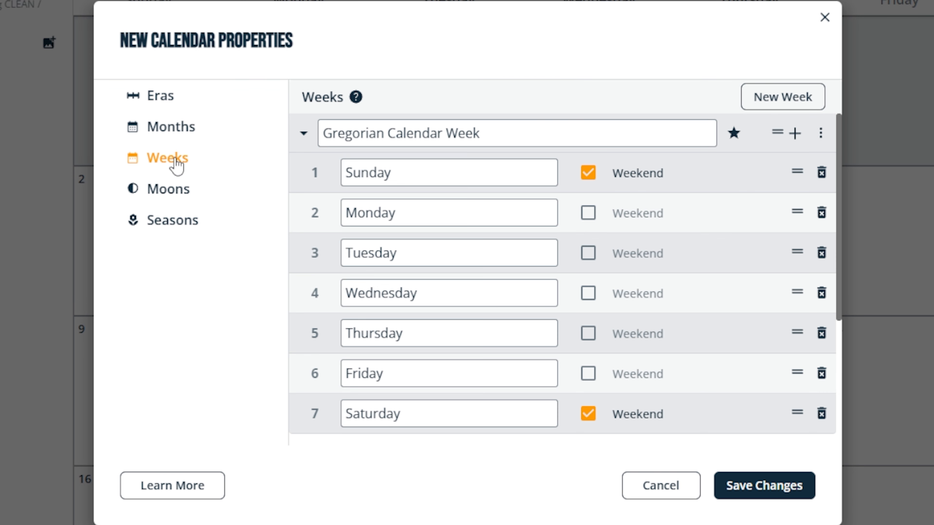
{"action": "left_click", "coordinate": [167, 192]}
{"action": "left_click", "coordinate": [164, 217]}
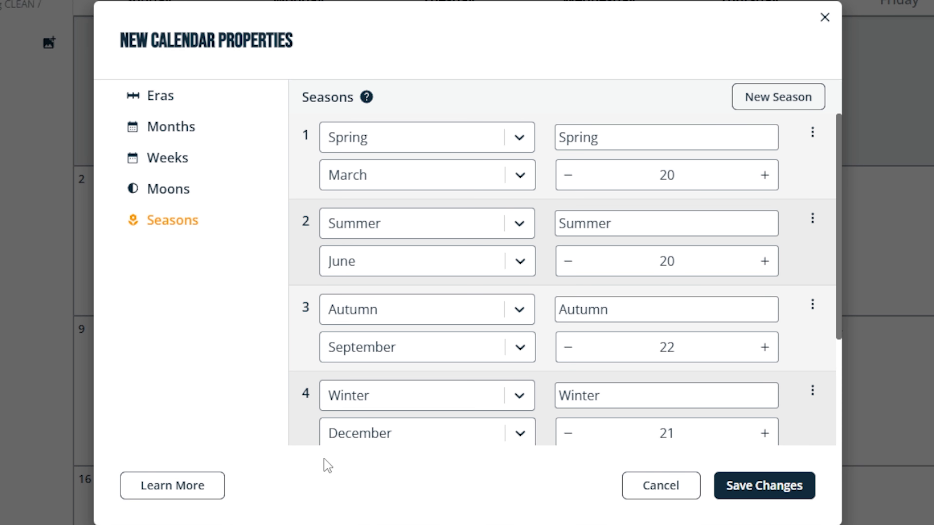
{"action": "left_click", "coordinate": [824, 18]}
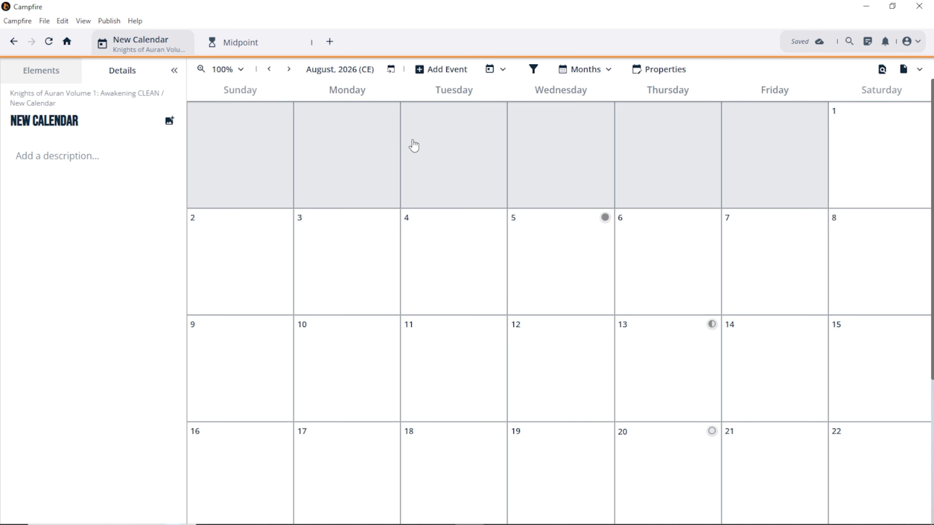
{"action": "double_click", "coordinate": [647, 337]}
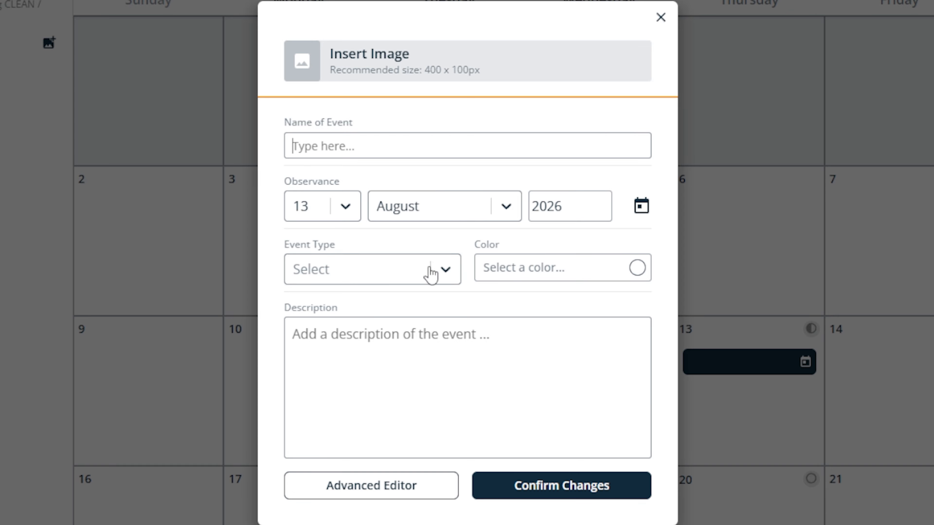
{"action": "left_click", "coordinate": [441, 279]}
{"action": "scroll", "coordinate": [326, 423], "scroll_direction": "down", "scroll_amount": 5}
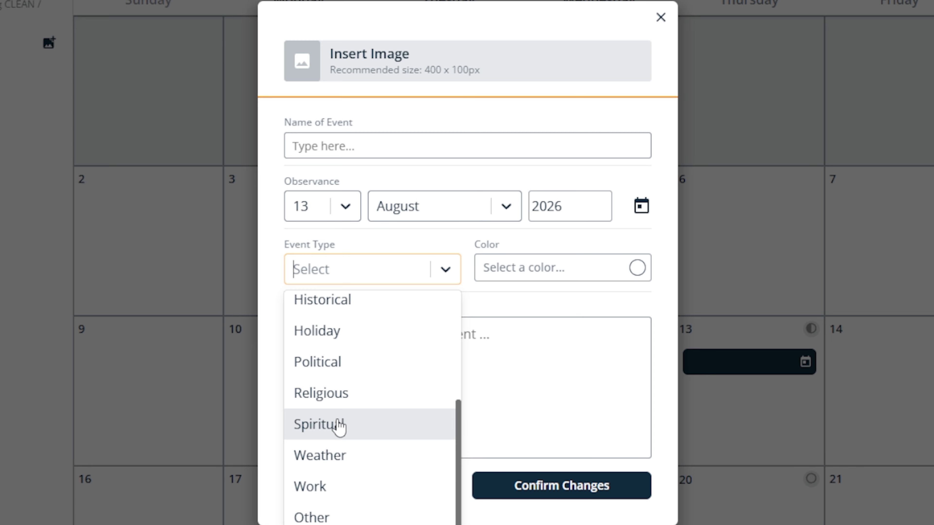
{"action": "left_click", "coordinate": [527, 343]}
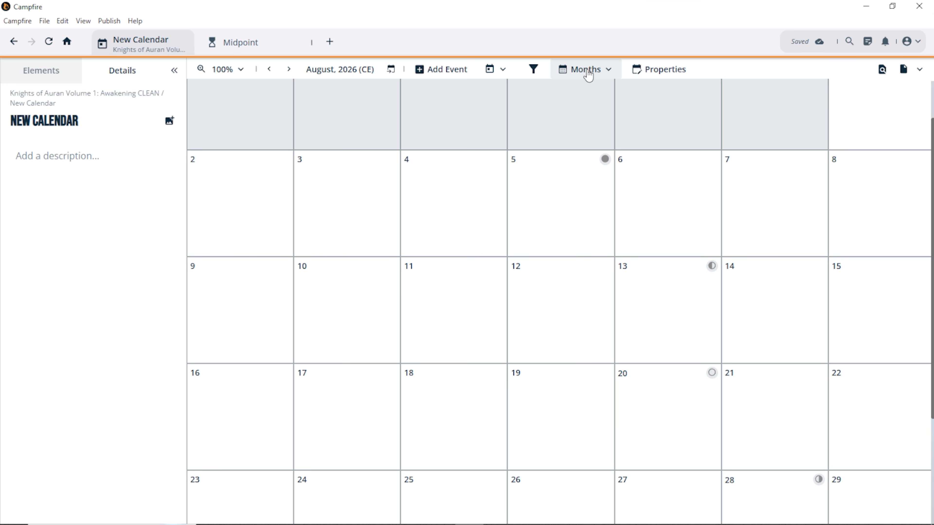
- View the calendar by years and return to the months view
{"action": "left_click", "coordinate": [588, 73]}
{"action": "left_click", "coordinate": [583, 116]}
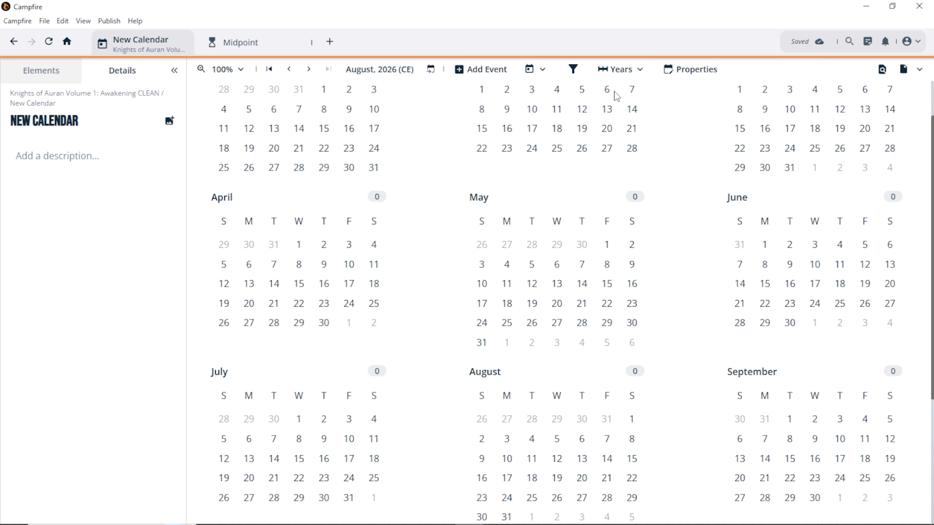
{"action": "left_click", "coordinate": [621, 70]}
{"action": "left_click", "coordinate": [621, 91]}
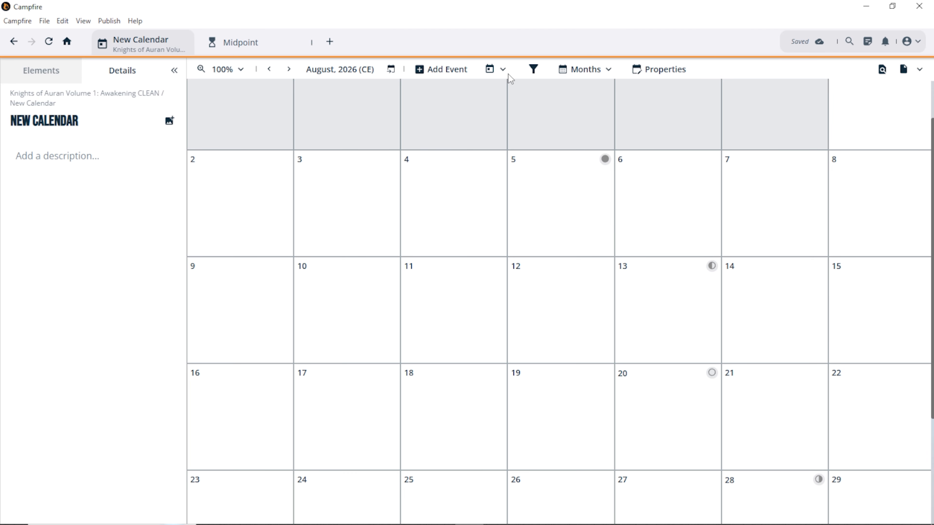
- Check the calendar's list of scheduled events and close it
{"action": "left_click", "coordinate": [504, 71]}
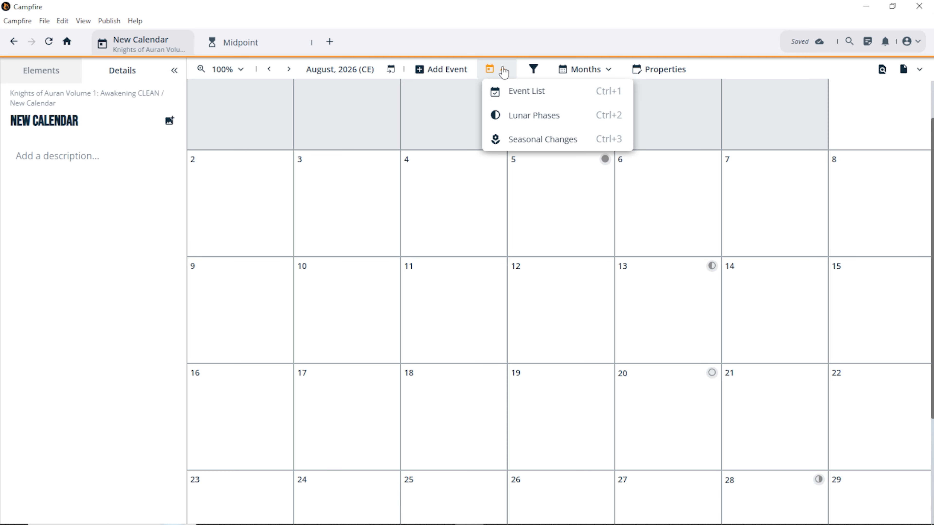
{"action": "left_click", "coordinate": [509, 96]}
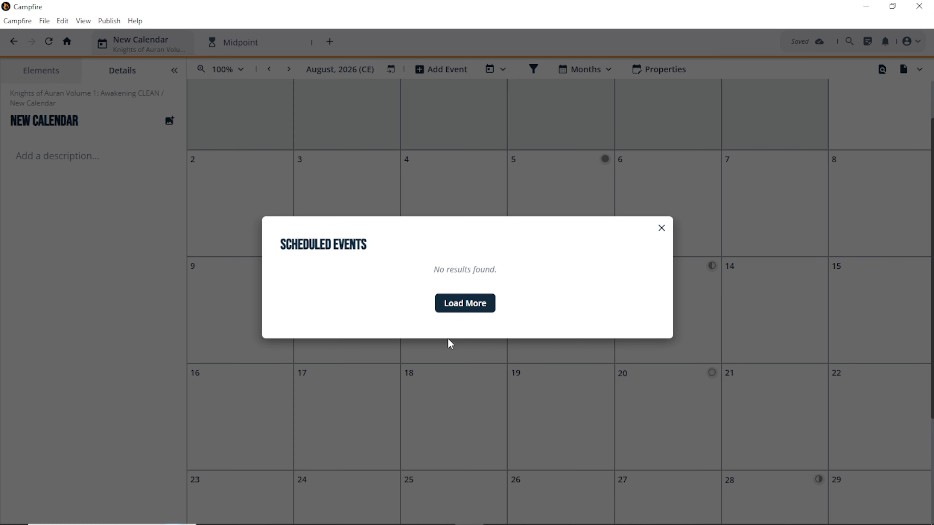
{"action": "left_click", "coordinate": [661, 228]}
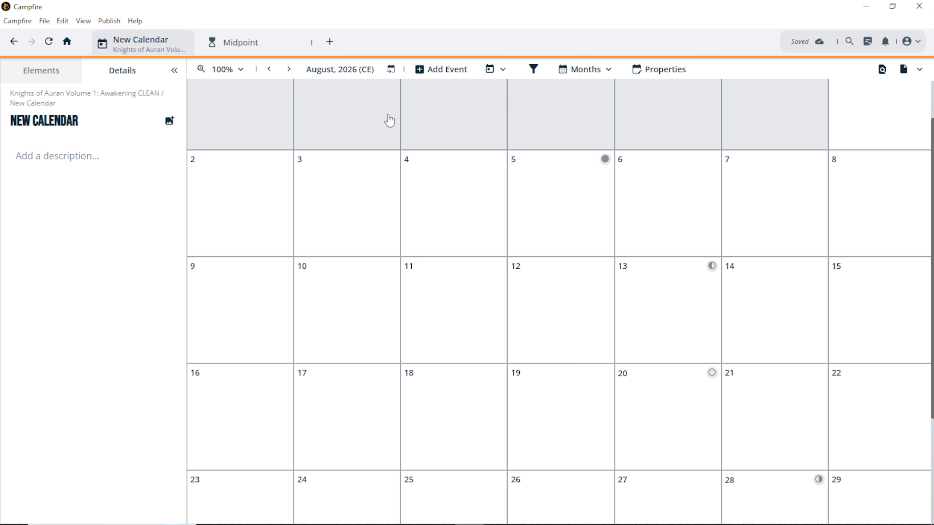
- Add an event on August 11, 2026, name it as a person's birthday, and set its event type to Birthday
{"action": "double_click", "coordinate": [458, 289]}
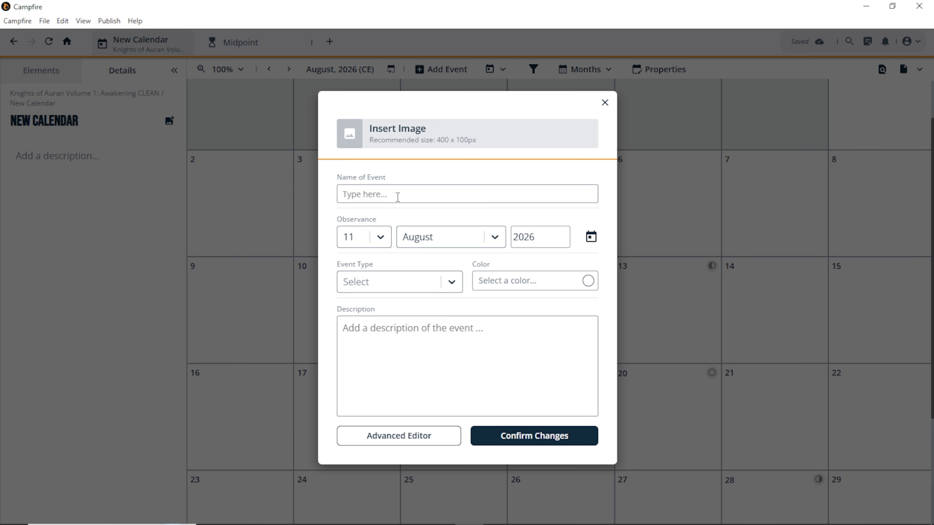
{"action": "type", "text": "Kevin' Birthday"}
{"action": "left_click", "coordinate": [451, 282]}
{"action": "left_click", "coordinate": [363, 332]}
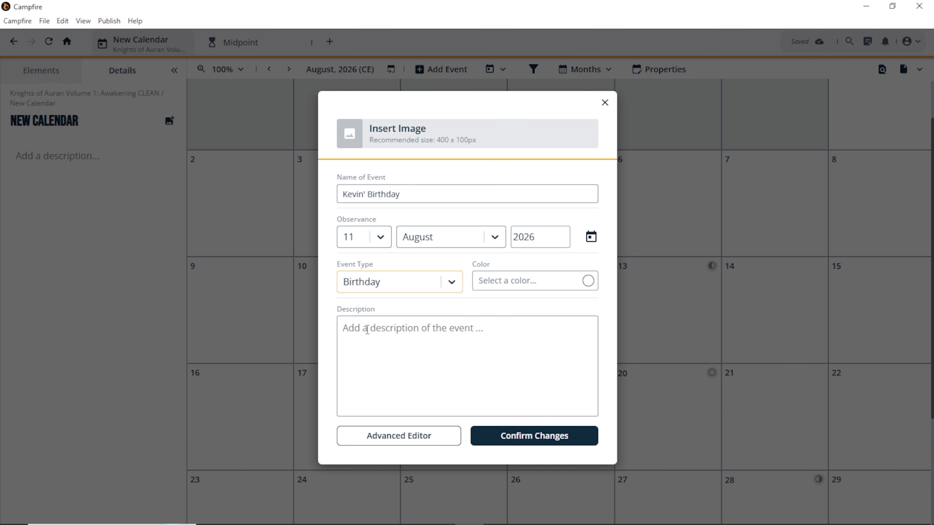
- Make the birthday event repeat annually on August 11 through the advanced editor and save it
{"action": "left_click", "coordinate": [420, 440]}
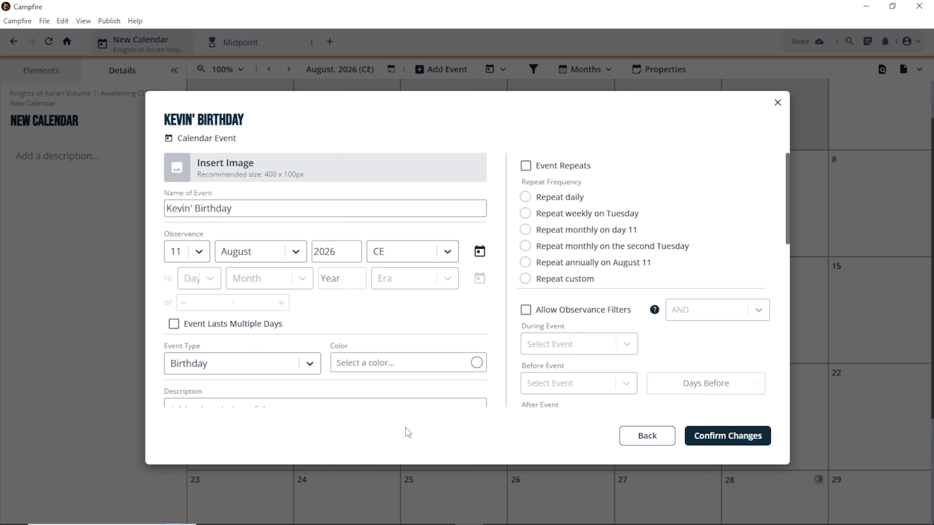
{"action": "left_click", "coordinate": [526, 166]}
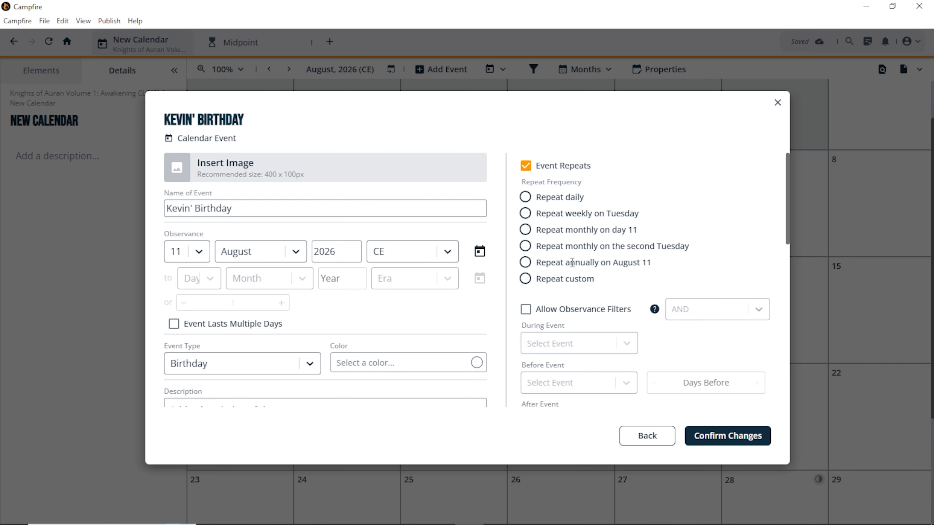
{"action": "left_click", "coordinate": [525, 262]}
{"action": "scroll", "coordinate": [620, 271], "scroll_direction": "down", "scroll_amount": 4}
{"action": "scroll", "coordinate": [620, 271], "scroll_direction": "up", "scroll_amount": 4}
{"action": "scroll", "coordinate": [316, 281], "scroll_direction": "down", "scroll_amount": 5}
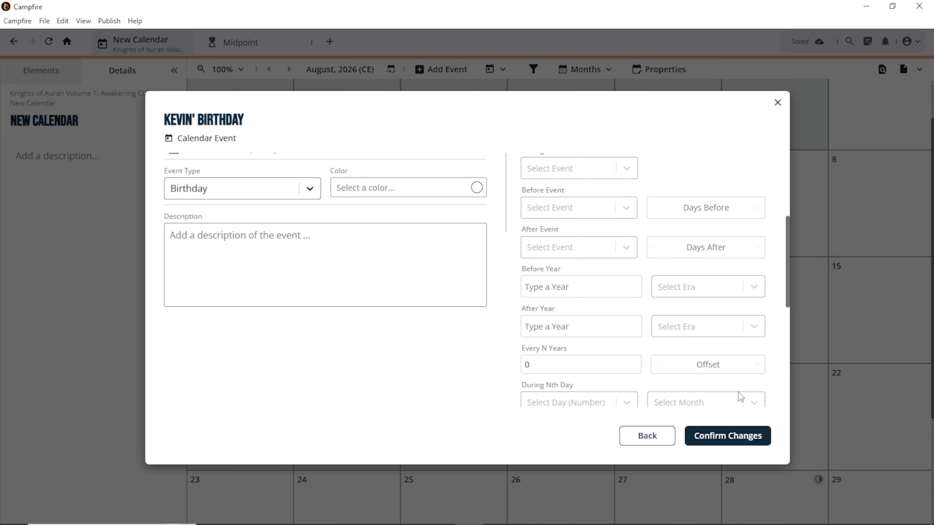
{"action": "left_click", "coordinate": [732, 436]}
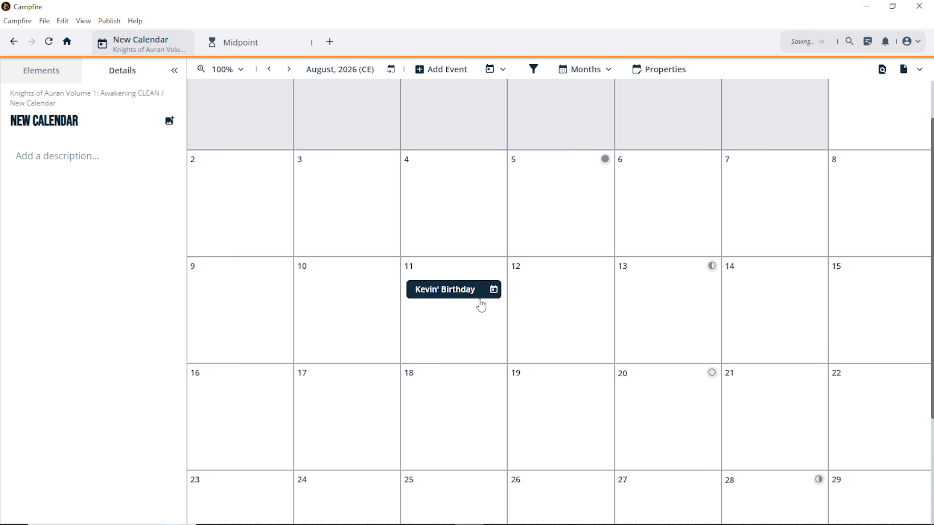
- Jump the calendar to the date 8/1/2027 in the Common Era
{"action": "left_click", "coordinate": [390, 69]}
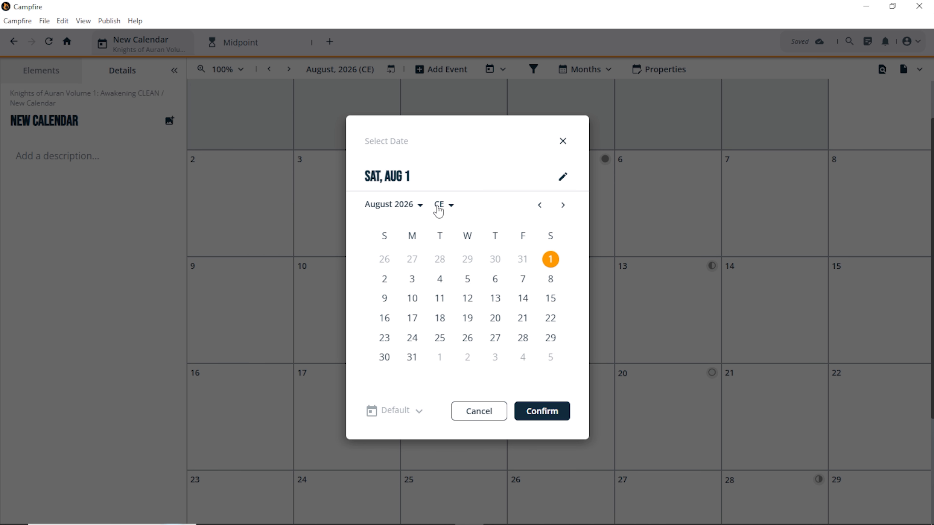
{"action": "left_click", "coordinate": [417, 206]}
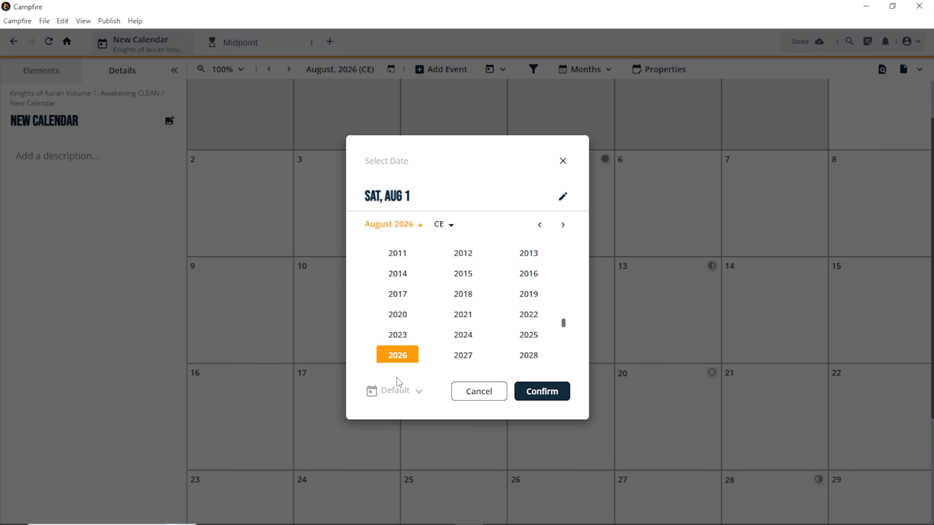
{"action": "left_click", "coordinate": [462, 356]}
{"action": "left_click", "coordinate": [563, 176]}
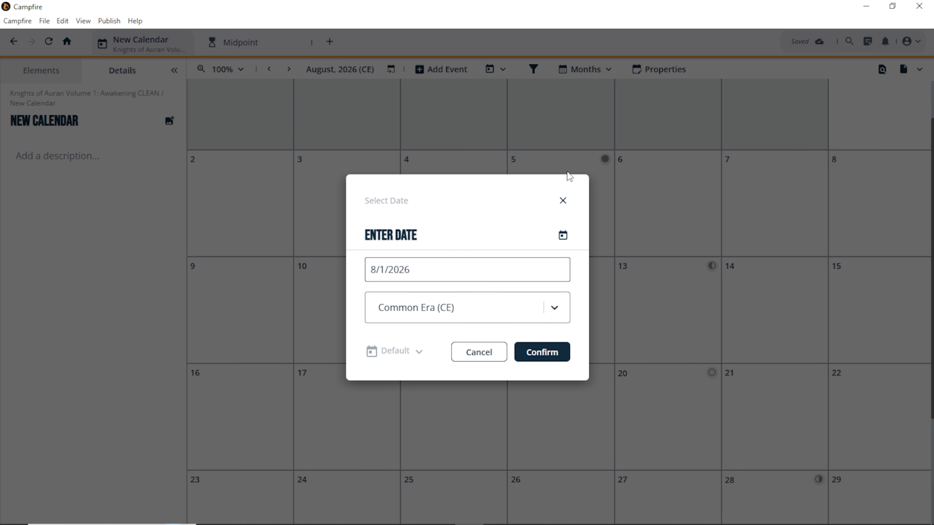
{"action": "key", "text": "BackSpace"}
{"action": "type", "text": "7"}
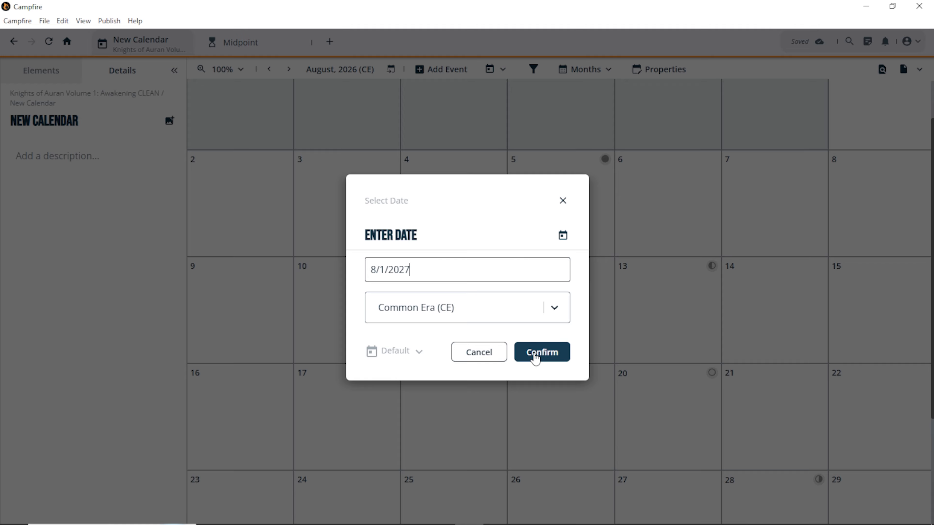
{"action": "left_click", "coordinate": [541, 352]}
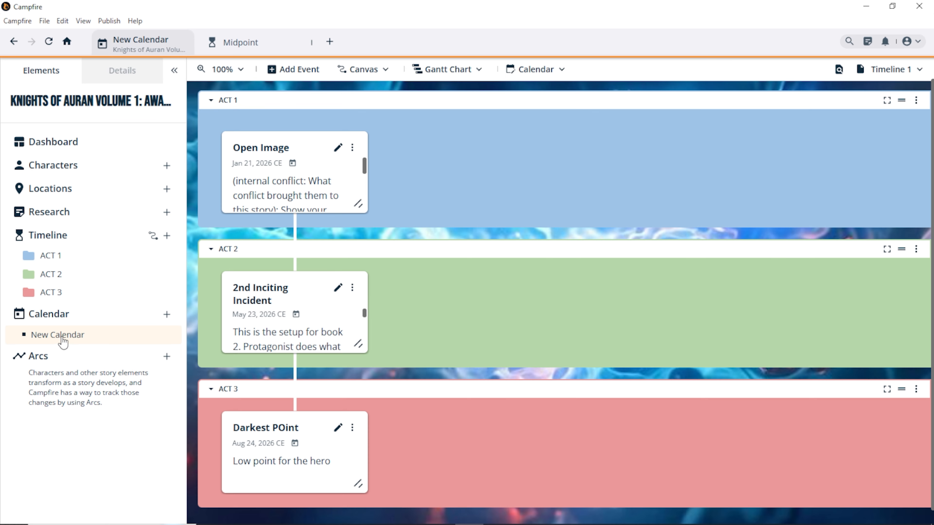
- Rename the custom calendar as "Koa Calendar" and select it as the timeline's calendar
{"action": "right_click", "coordinate": [63, 336]}
{"action": "left_click", "coordinate": [75, 355]}
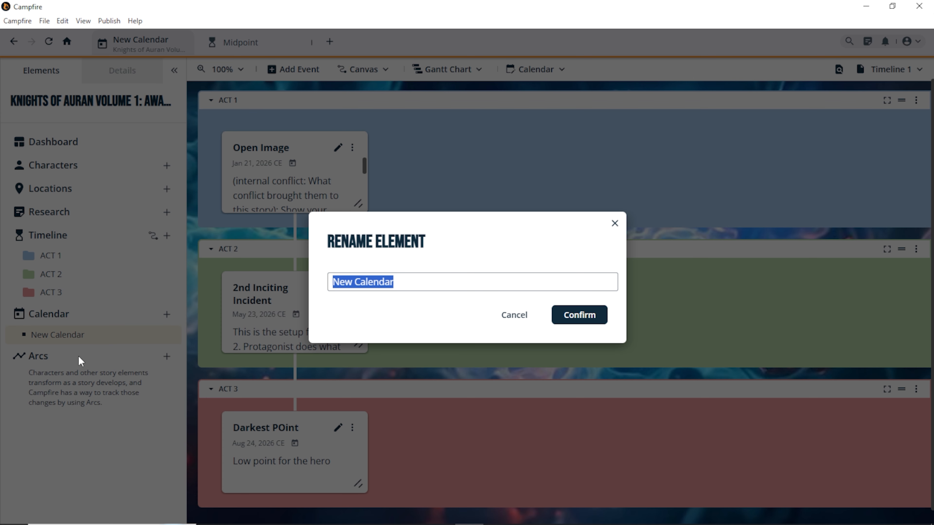
{"action": "type", "text": "Ko"}
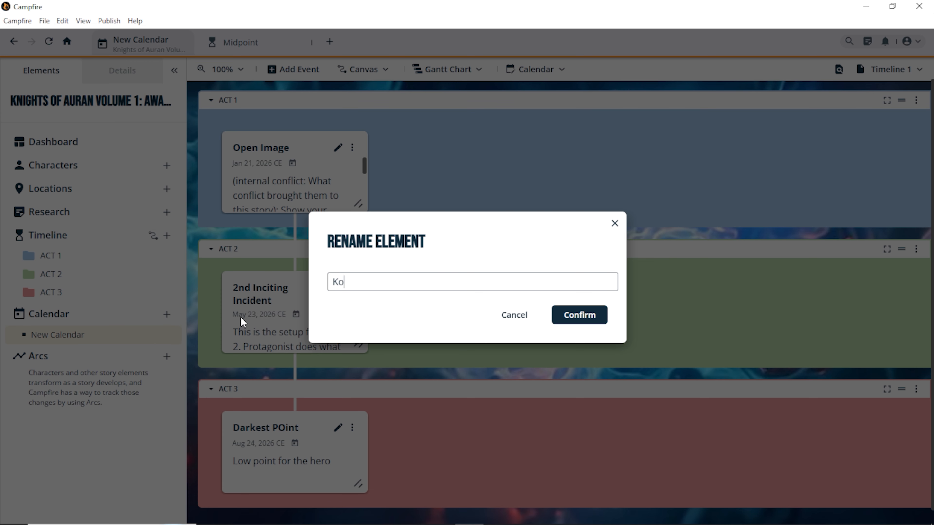
{"action": "type", "text": "a Calendar"}
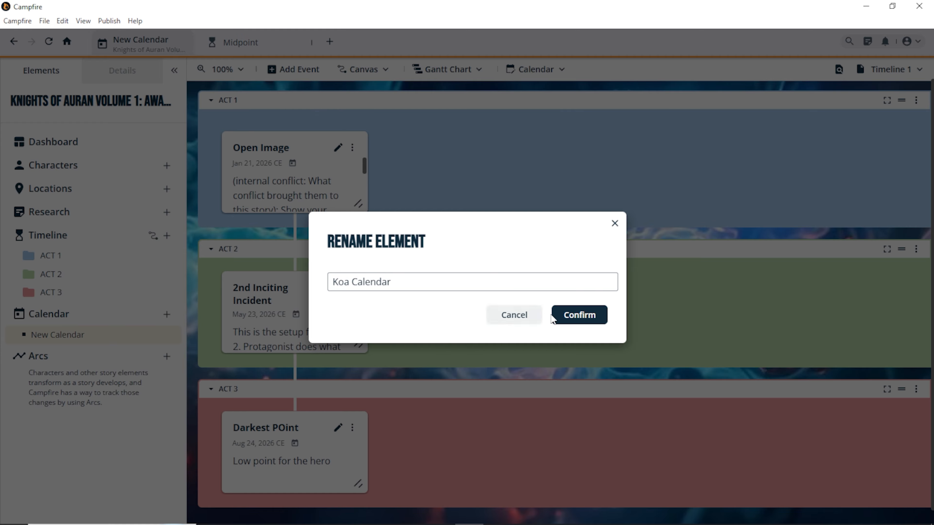
{"action": "left_click", "coordinate": [598, 323]}
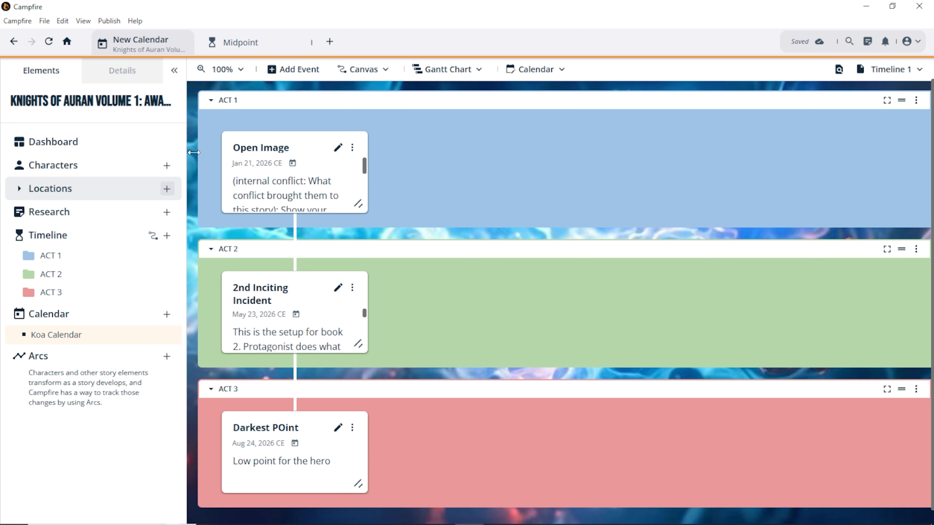
{"action": "left_click", "coordinate": [568, 68]}
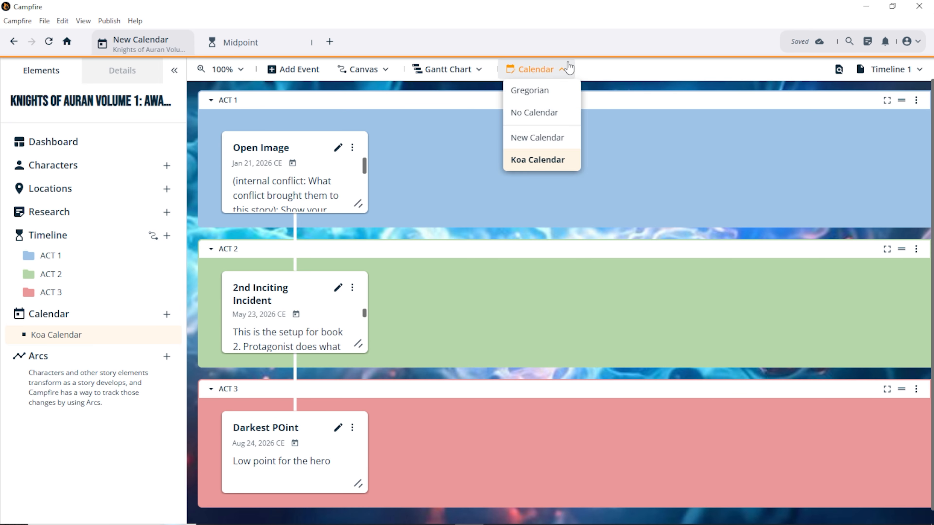
{"action": "left_click", "coordinate": [533, 159]}
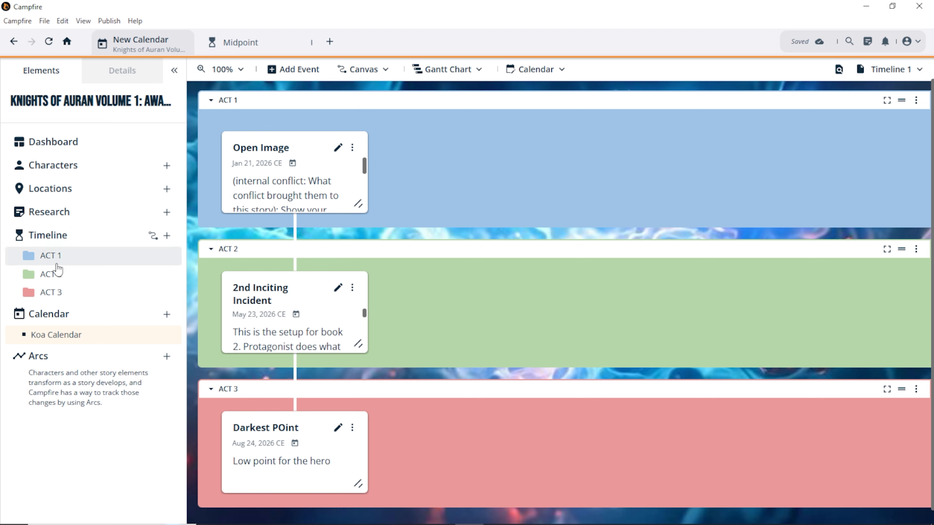
- Browse Koa Calendar month by month from January to August 2026 to review its events, and return to the timeline's calendar choices
{"action": "left_click", "coordinate": [70, 341]}
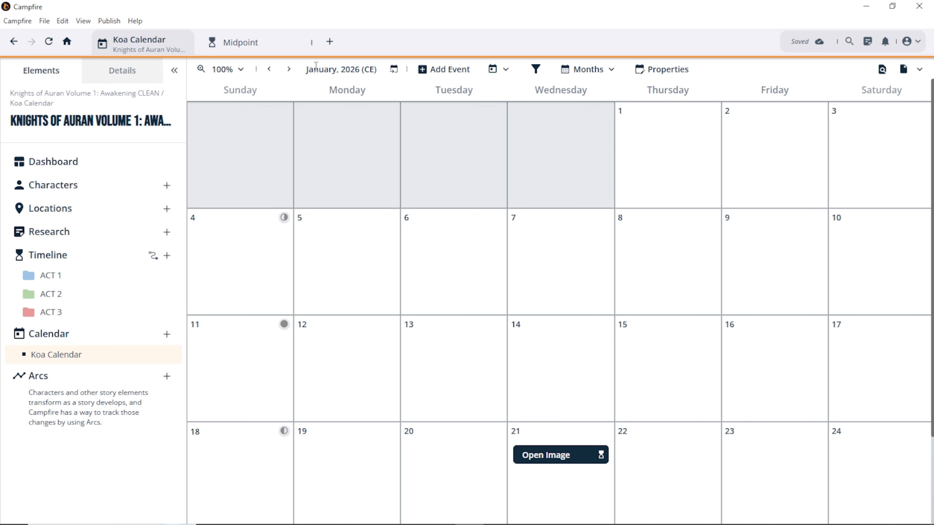
{"action": "left_click", "coordinate": [290, 70]}
{"action": "left_click", "coordinate": [290, 70]}
{"action": "left_click", "coordinate": [290, 70]}
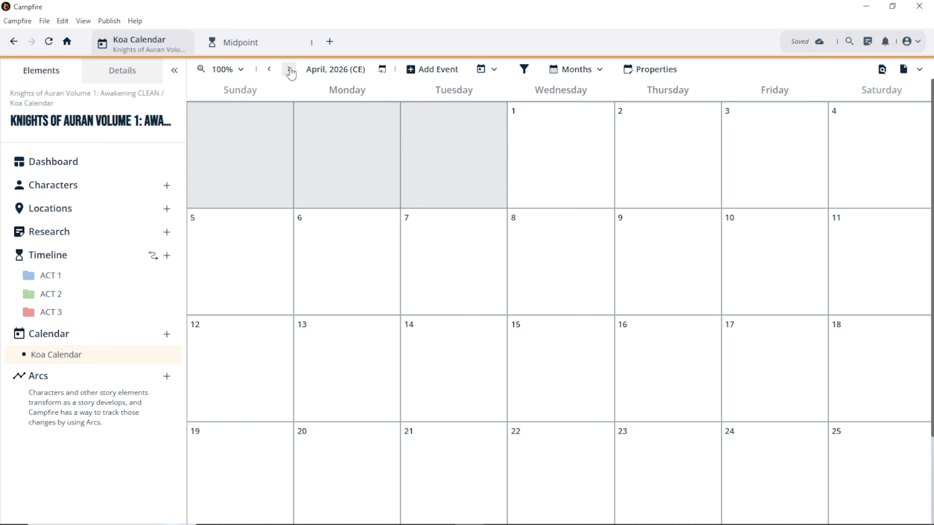
{"action": "left_click", "coordinate": [289, 70]}
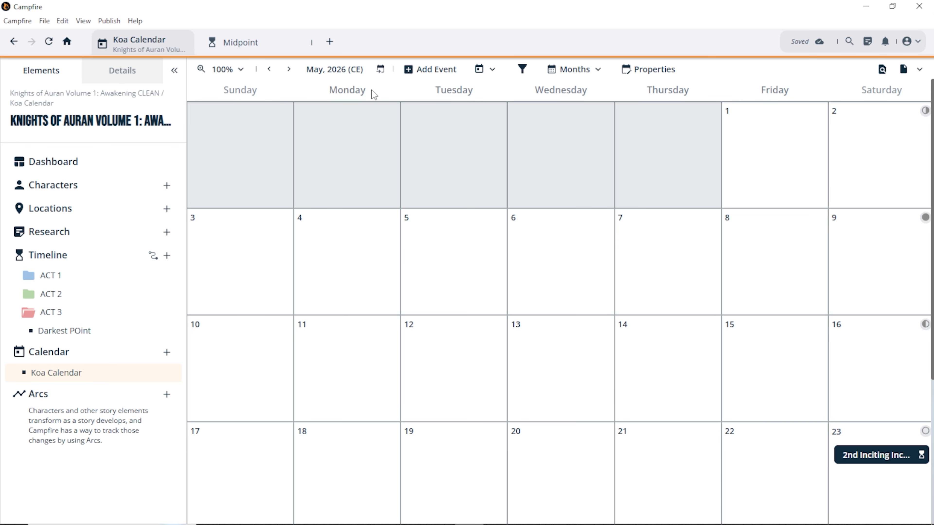
{"action": "left_click", "coordinate": [289, 70]}
{"action": "left_click", "coordinate": [289, 70]}
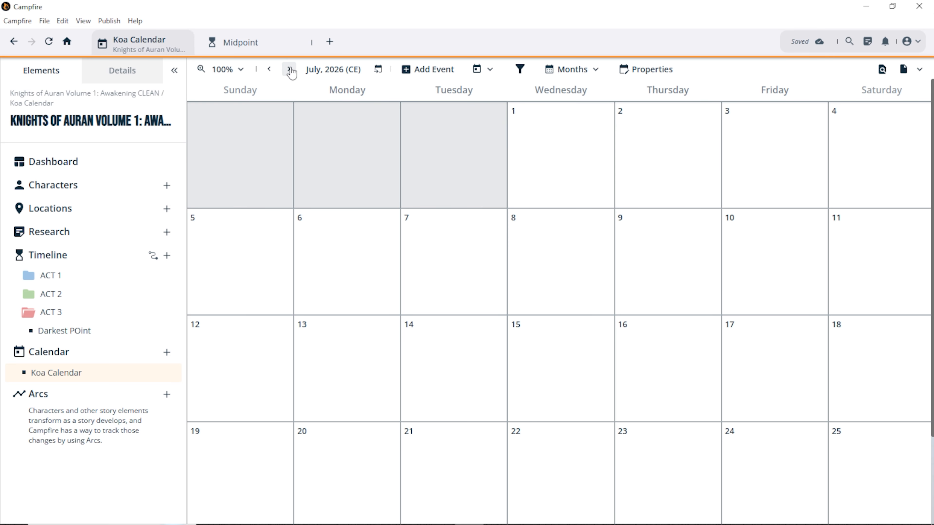
{"action": "left_click", "coordinate": [290, 70]}
{"action": "scroll", "coordinate": [275, 212], "scroll_direction": "down", "scroll_amount": 5}
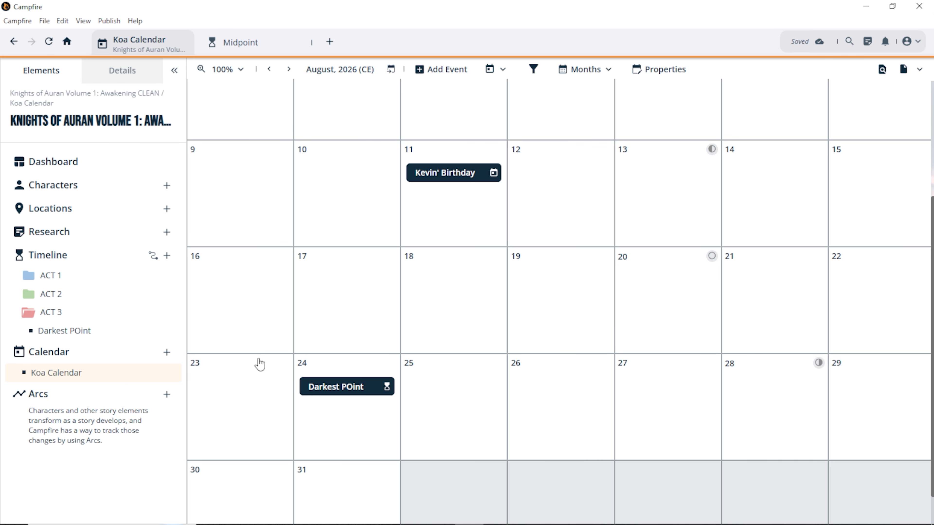
{"action": "left_click", "coordinate": [152, 255]}
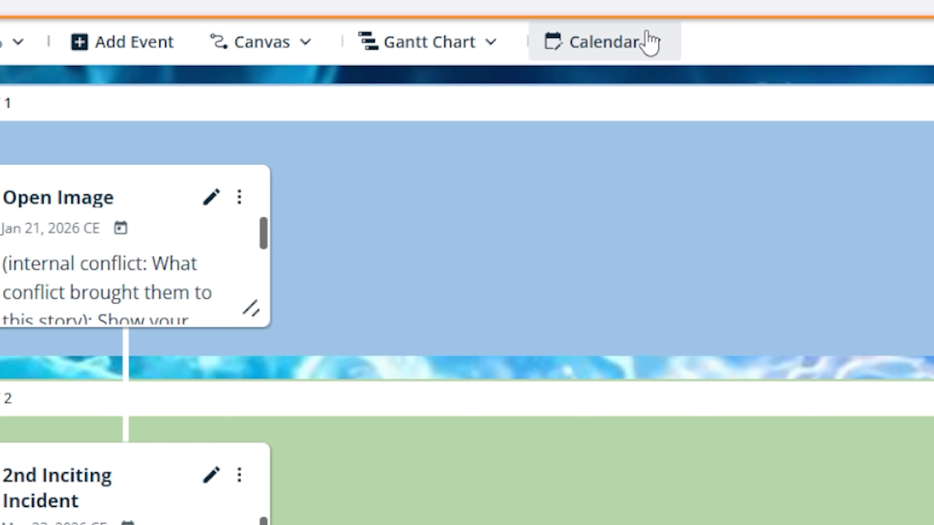
{"action": "left_click", "coordinate": [649, 43]}
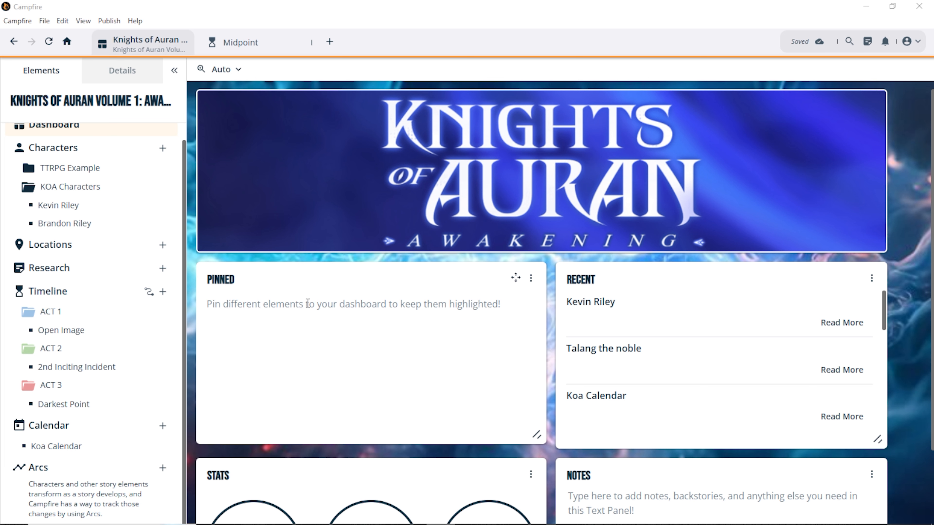
- Add a stats panel to the first KOA character's page and title it with the character's first name in possessive form plus "Stats"
{"action": "left_click", "coordinate": [92, 217]}
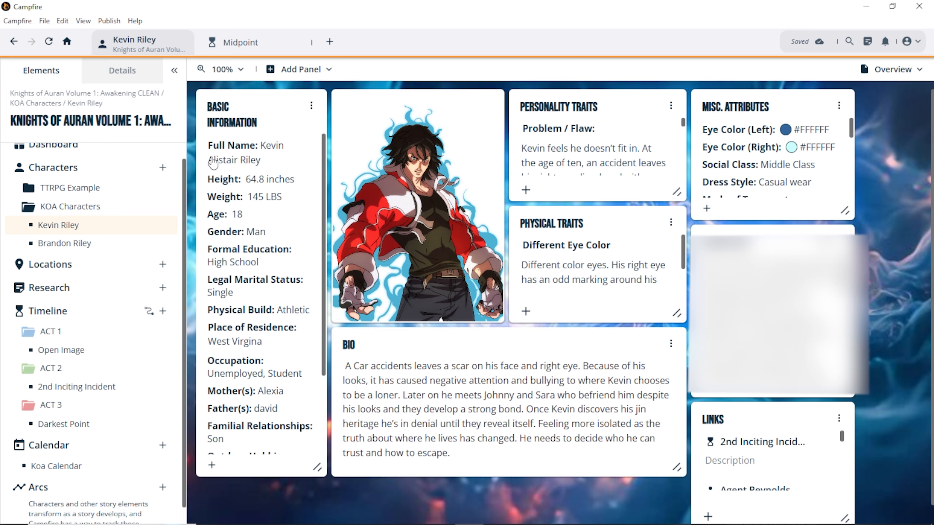
{"action": "left_click", "coordinate": [312, 70]}
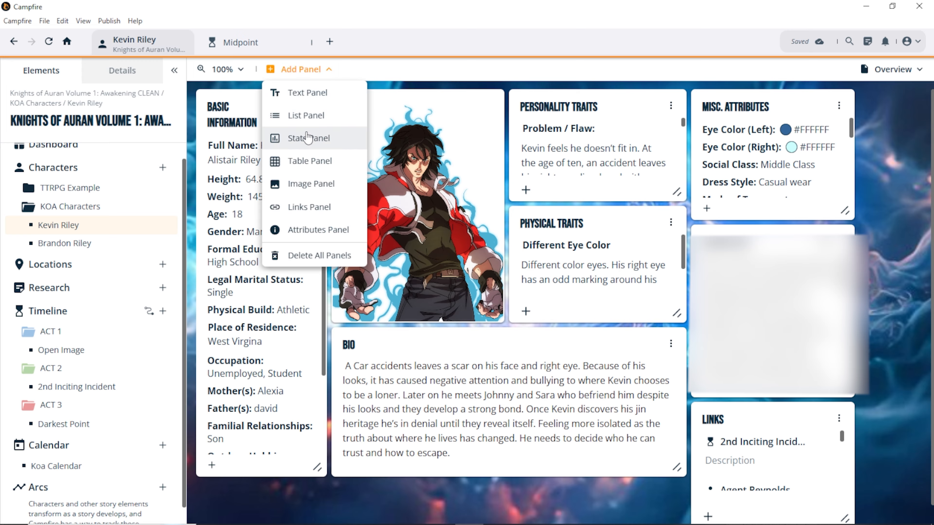
{"action": "left_click", "coordinate": [308, 139]}
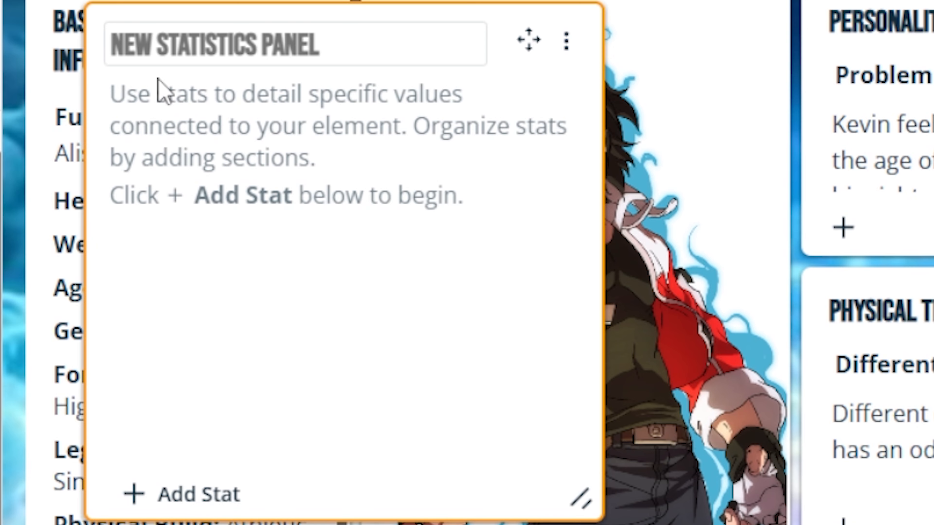
{"action": "type", "text": "KEVIN'S STATS"}
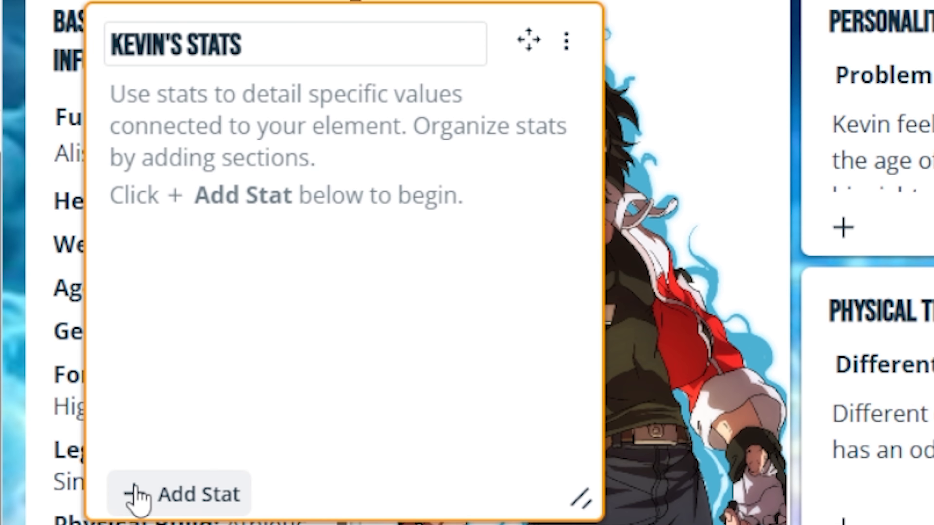
- Add a stat named "Power lvl" with the value 1 to the new stats panel and hide its units
{"action": "left_click", "coordinate": [135, 493]}
{"action": "left_click", "coordinate": [221, 103]}
{"action": "type", "text": "P"}
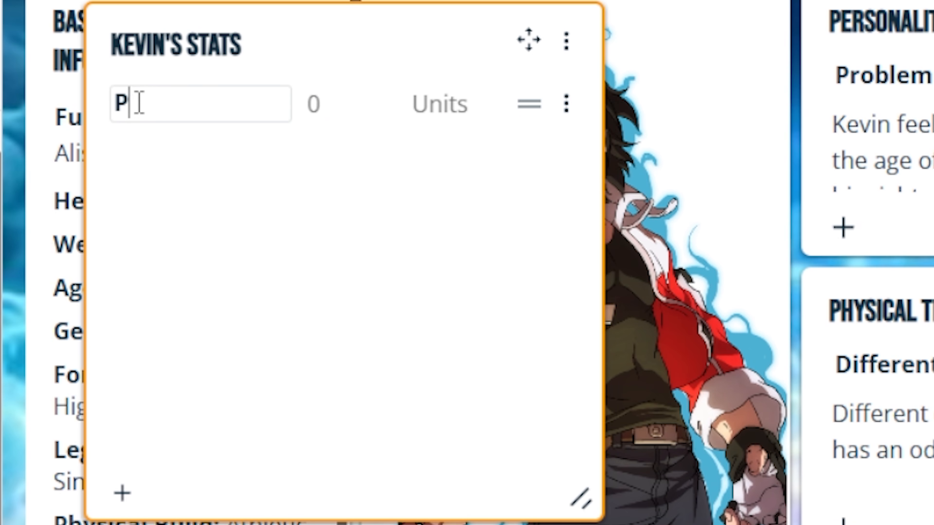
{"action": "type", "text": "ower lvl"}
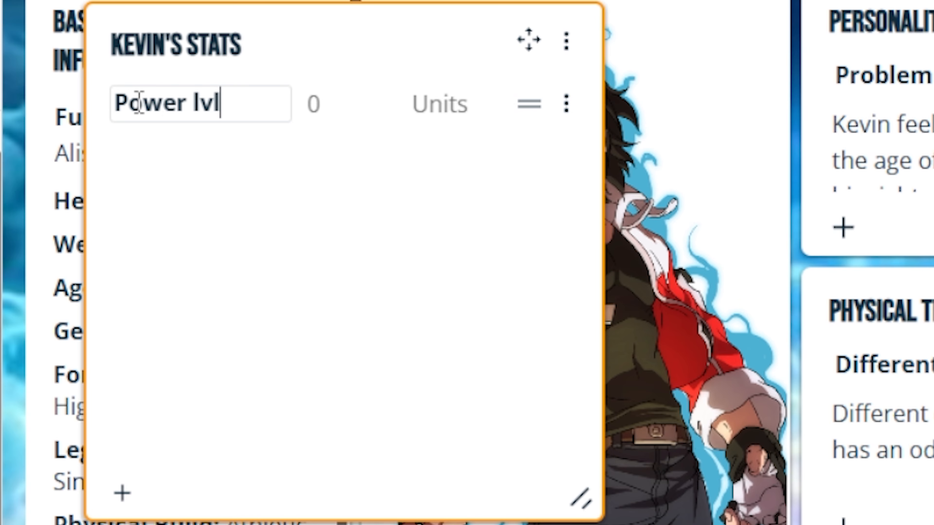
{"action": "left_click", "coordinate": [311, 105]}
{"action": "type", "text": "1"}
{"action": "left_click", "coordinate": [567, 99]}
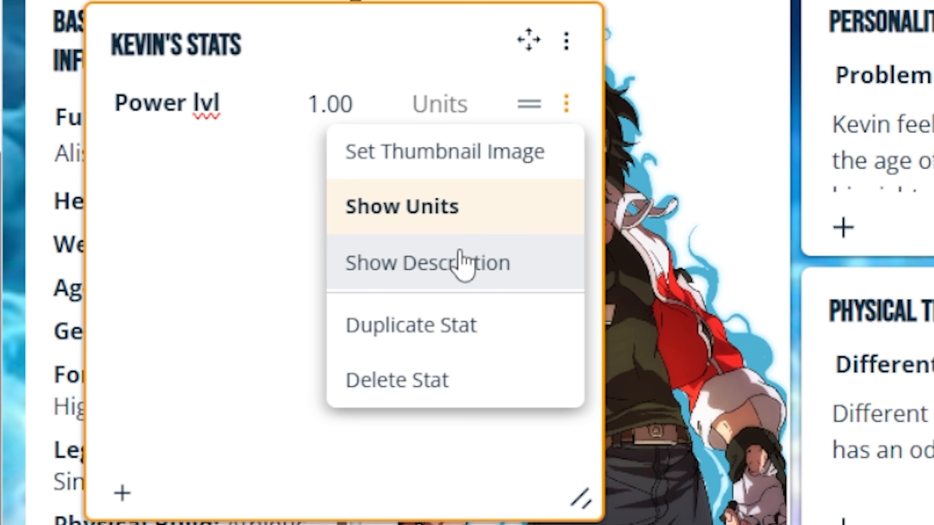
{"action": "left_click", "coordinate": [432, 195]}
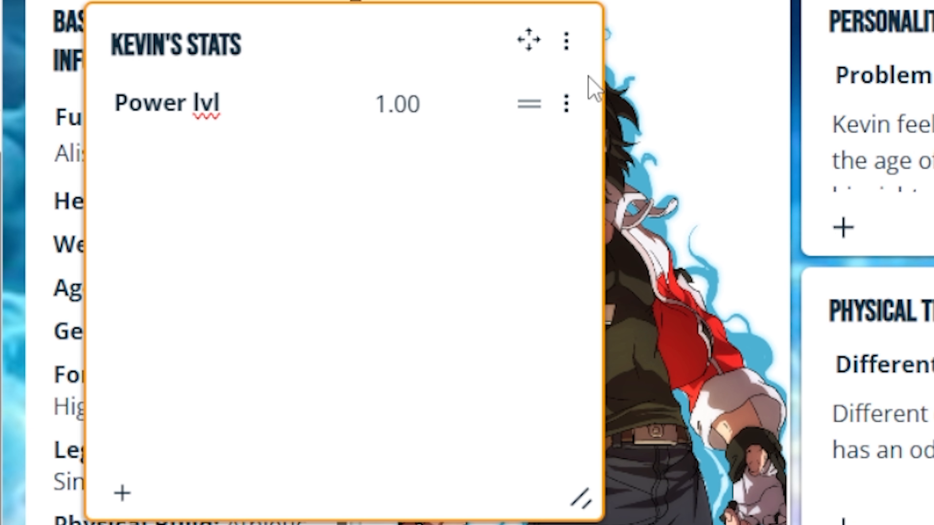
- Shrink the stats panel to about one stat row in height and move it off the character image to lower on the page
{"action": "left_click_drag", "start_coordinate": [580, 497], "coordinate": [529, 162]}
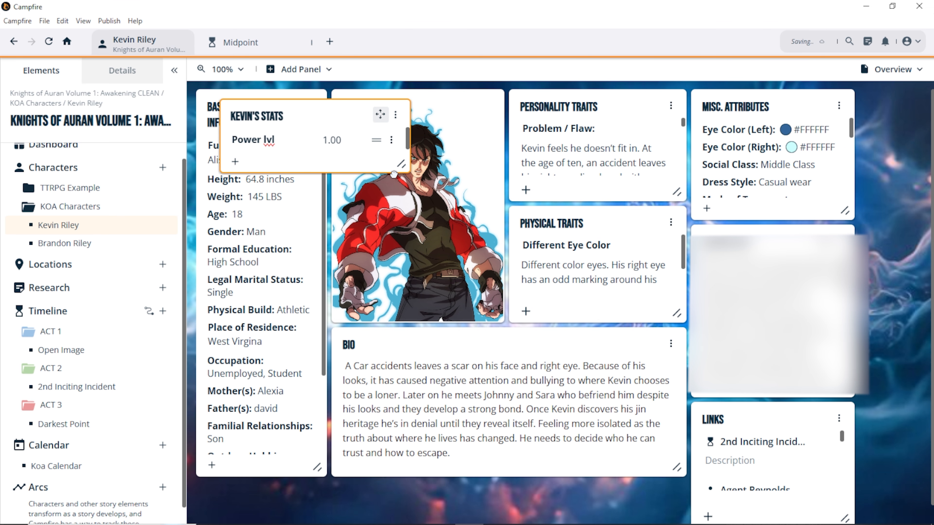
{"action": "left_click_drag", "start_coordinate": [482, 39], "coordinate": [622, 465]}
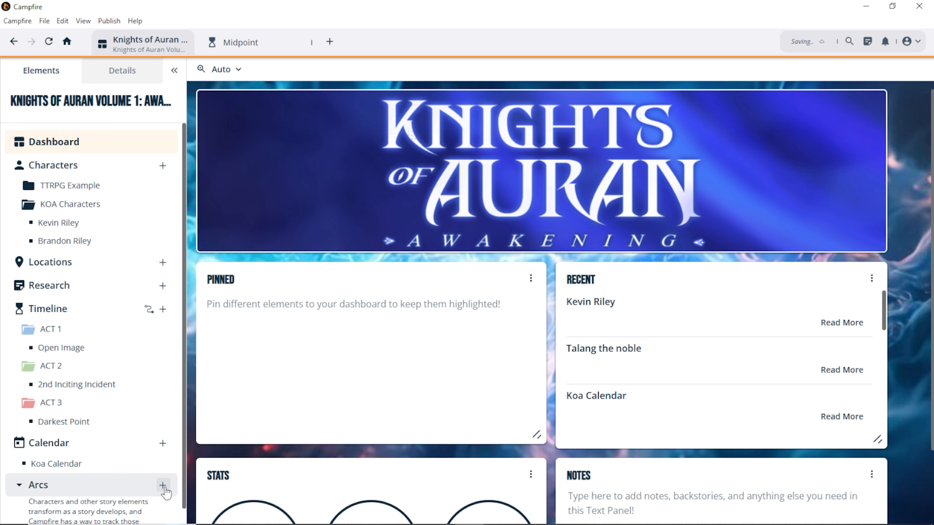
- Create a story arc for the first KOA character, choosing the second of the two identically named entries
{"action": "left_click", "coordinate": [163, 485]}
{"action": "scroll", "coordinate": [402, 286], "scroll_direction": "down", "scroll_amount": 6}
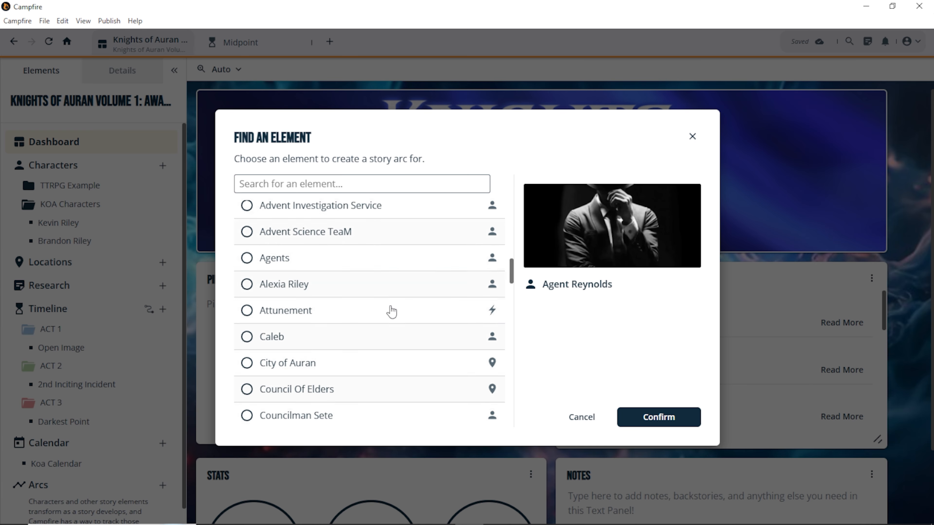
{"action": "scroll", "coordinate": [390, 312], "scroll_direction": "down", "scroll_amount": 3}
{"action": "scroll", "coordinate": [366, 313], "scroll_direction": "down", "scroll_amount": 3}
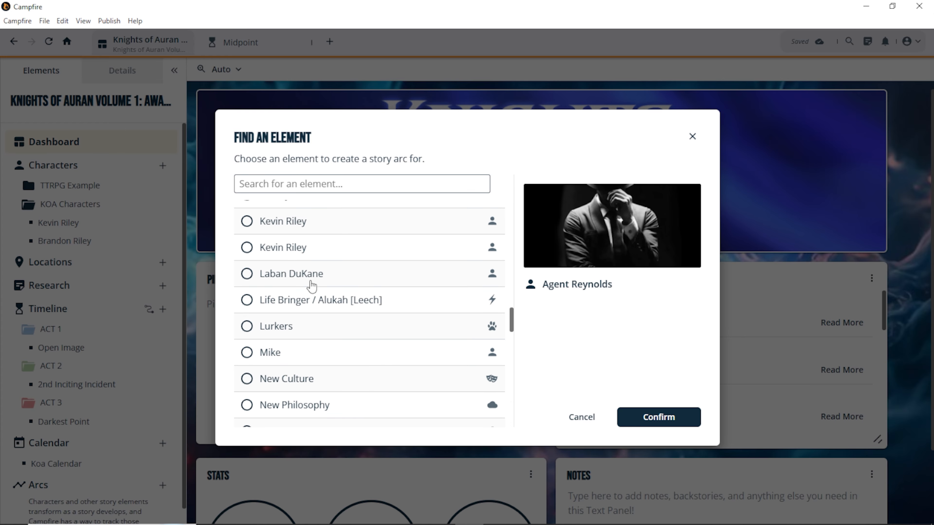
{"action": "left_click", "coordinate": [281, 248]}
{"action": "left_click", "coordinate": [656, 423]}
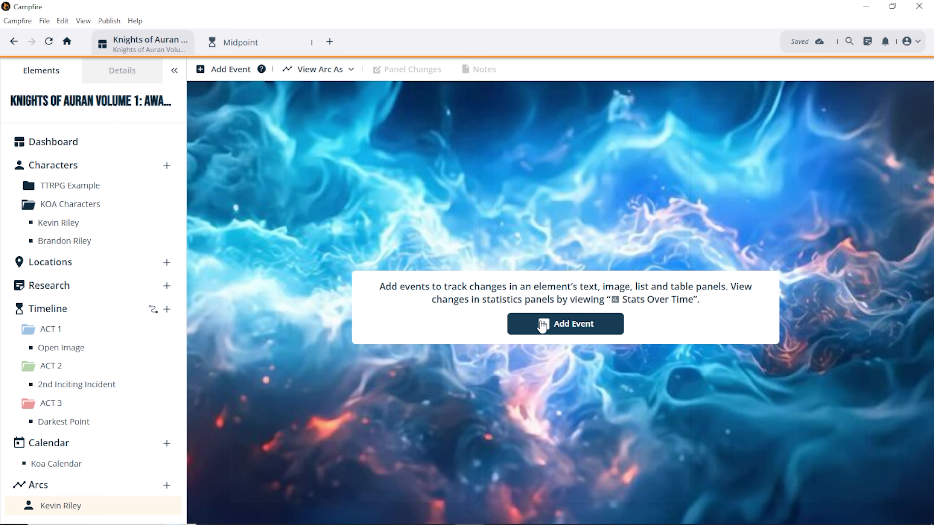
- Link the "Open Image" timeline event to the character's arc
{"action": "left_click", "coordinate": [543, 326]}
{"action": "left_click", "coordinate": [461, 292]}
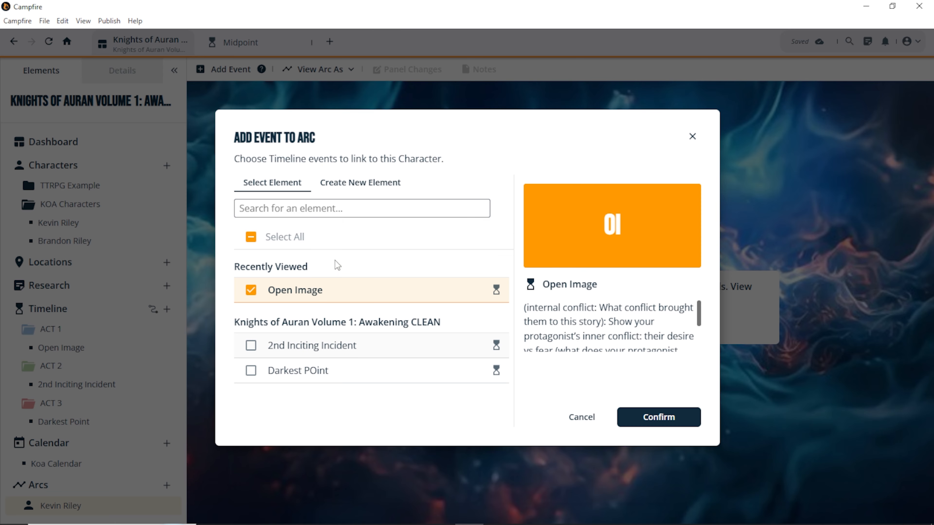
{"action": "left_click", "coordinate": [647, 422]}
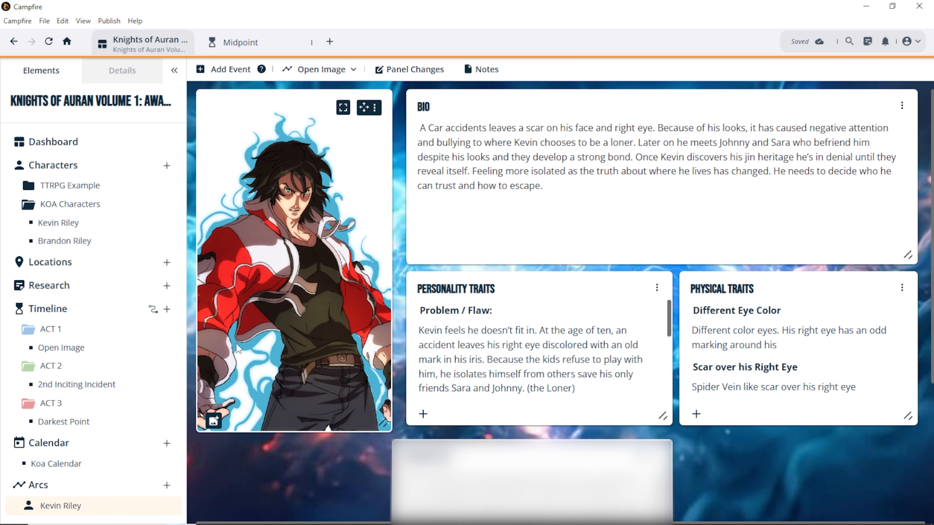
- Set the Open Image stage's character picture to nfkevbg from the Character Profile album and delete the panel beneath Personality Traits
{"action": "left_click", "coordinate": [215, 423]}
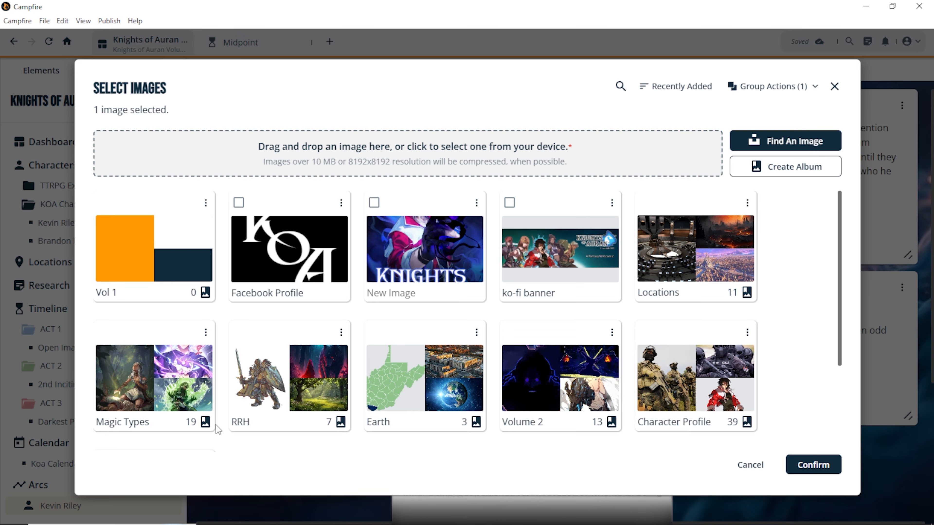
{"action": "left_click", "coordinate": [695, 379]}
{"action": "scroll", "coordinate": [478, 382], "scroll_direction": "down", "scroll_amount": 2}
{"action": "scroll", "coordinate": [477, 383], "scroll_direction": "down", "scroll_amount": 10}
{"action": "left_click", "coordinate": [434, 368]}
{"action": "scroll", "coordinate": [433, 368], "scroll_direction": "up", "scroll_amount": 10}
{"action": "left_click", "coordinate": [427, 290]}
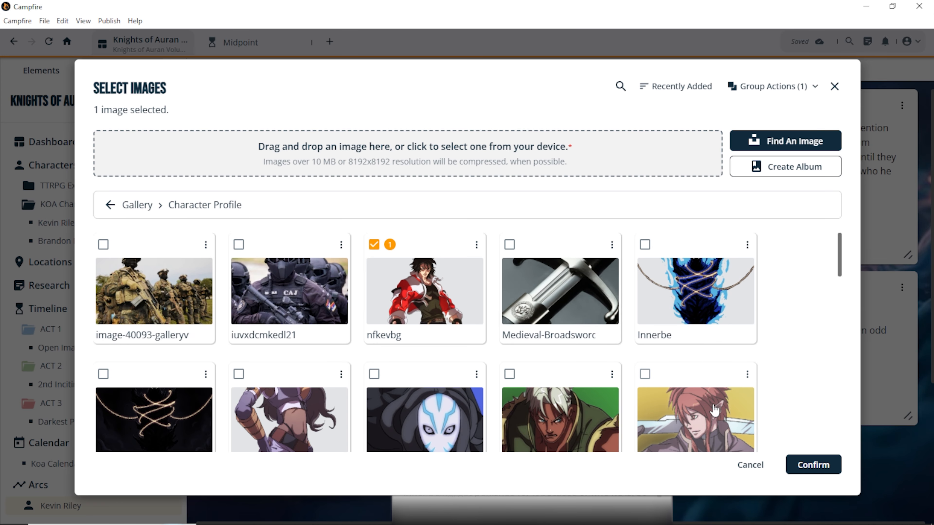
{"action": "left_click", "coordinate": [813, 465]}
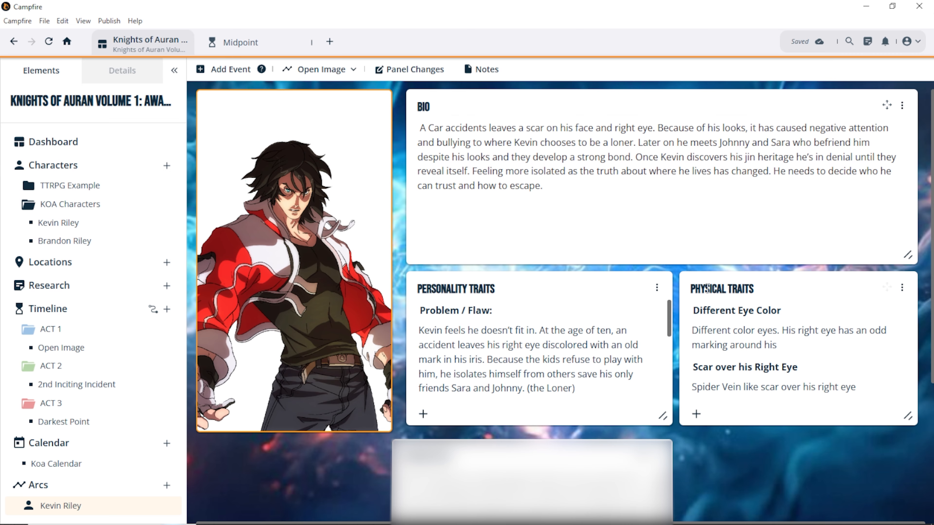
{"action": "left_click", "coordinate": [657, 455]}
{"action": "left_click", "coordinate": [698, 500]}
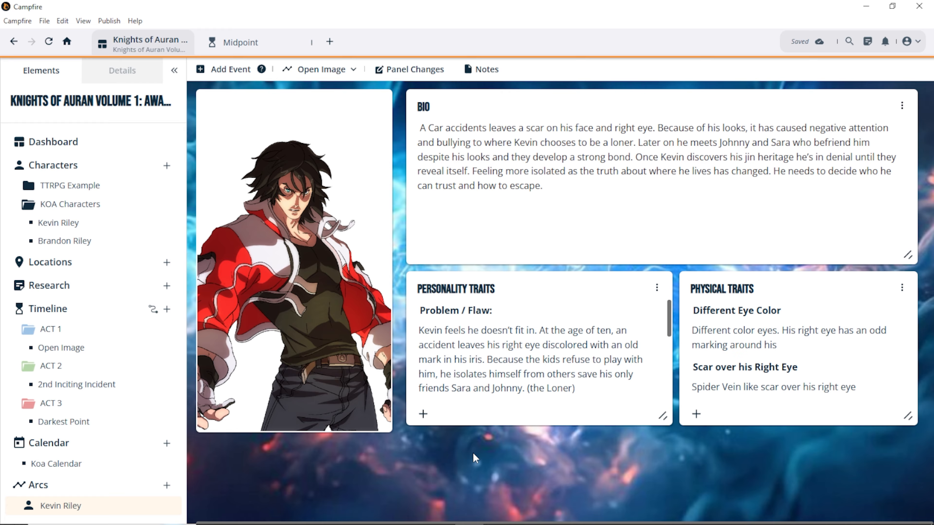
- Check the arc's linked events and add the "2nd Inciting Incident" timeline event to the arc
{"action": "left_click", "coordinate": [347, 74]}
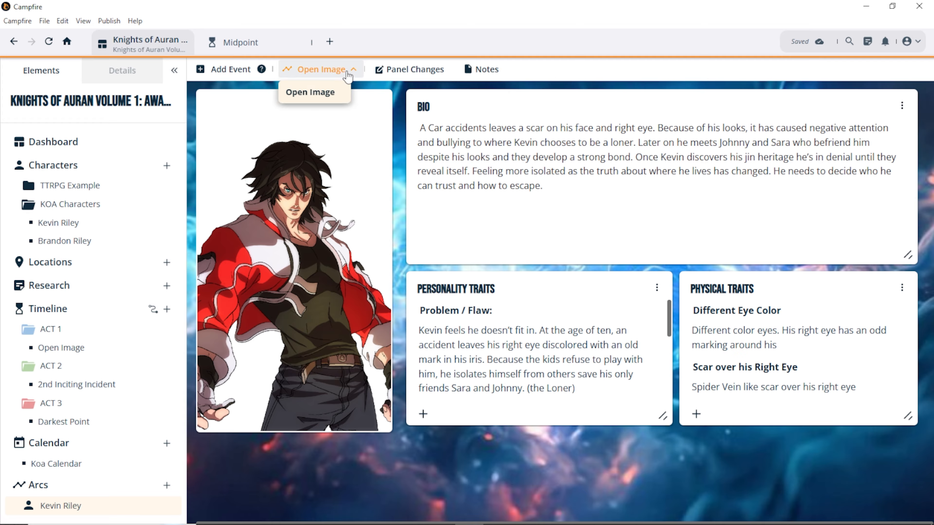
{"action": "left_click", "coordinate": [207, 68]}
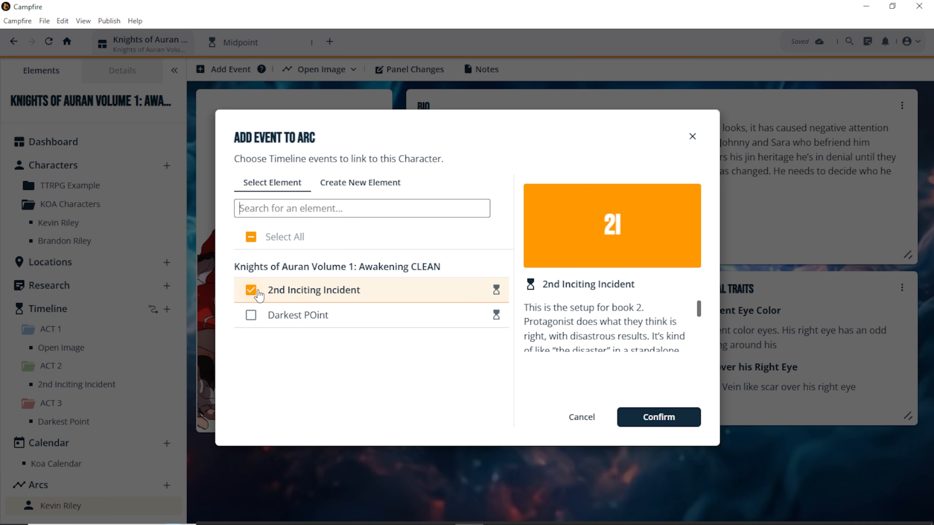
{"action": "left_click", "coordinate": [659, 417]}
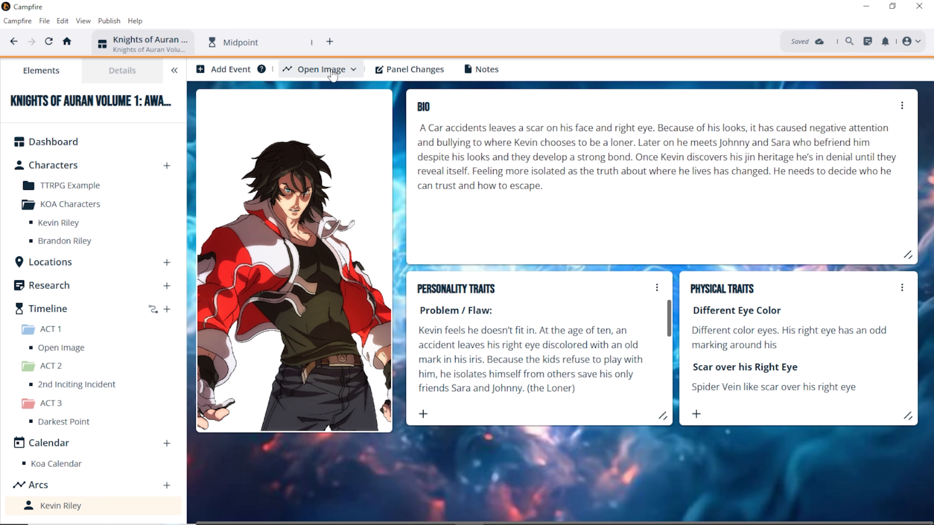
- Switch the arc to the 2nd Inciting Incident stage and delete the panel beneath Personality Traits
{"action": "left_click", "coordinate": [320, 69]}
{"action": "left_click", "coordinate": [322, 115]}
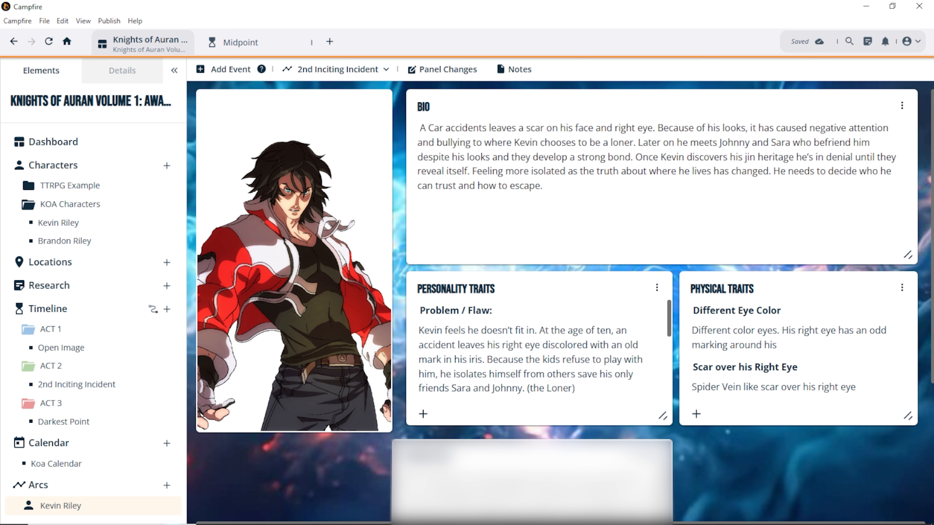
{"action": "left_click", "coordinate": [657, 458]}
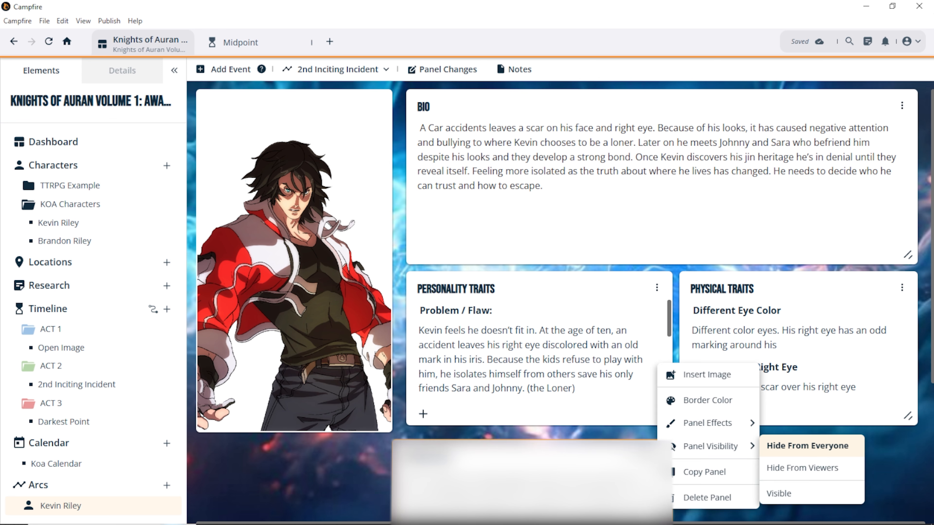
{"action": "left_click", "coordinate": [686, 497]}
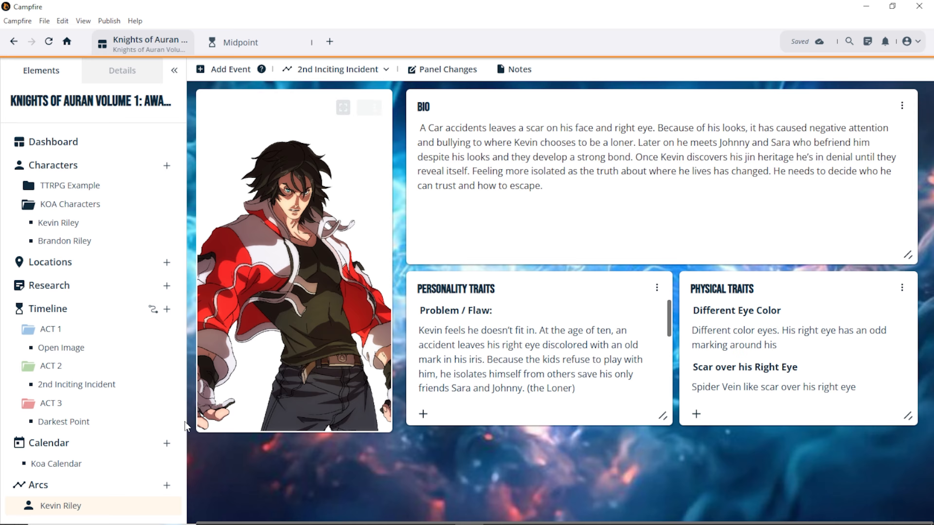
- Replace the 2nd Inciting Incident stage's character picture with kevbg from the Character Profile album
{"action": "left_click", "coordinate": [214, 424]}
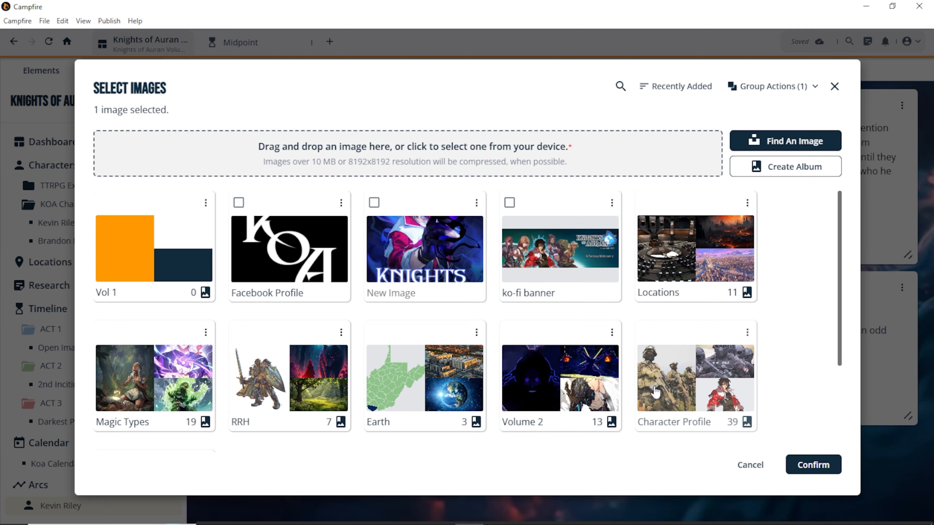
{"action": "left_click", "coordinate": [645, 393]}
{"action": "scroll", "coordinate": [644, 395], "scroll_direction": "down", "scroll_amount": 1}
{"action": "scroll", "coordinate": [474, 337], "scroll_direction": "up", "scroll_amount": 1}
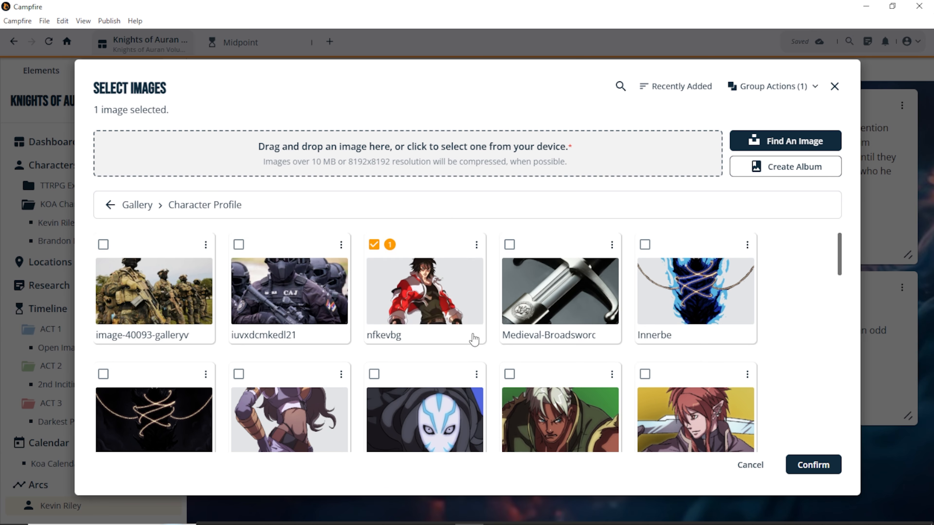
{"action": "left_click", "coordinate": [469, 334]}
{"action": "scroll", "coordinate": [476, 346], "scroll_direction": "down", "scroll_amount": 15}
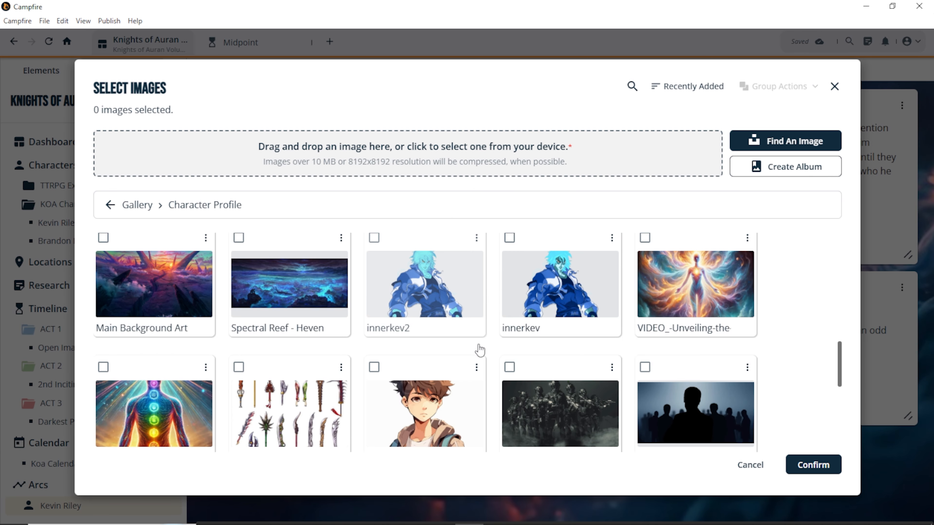
{"action": "left_click", "coordinate": [472, 355]}
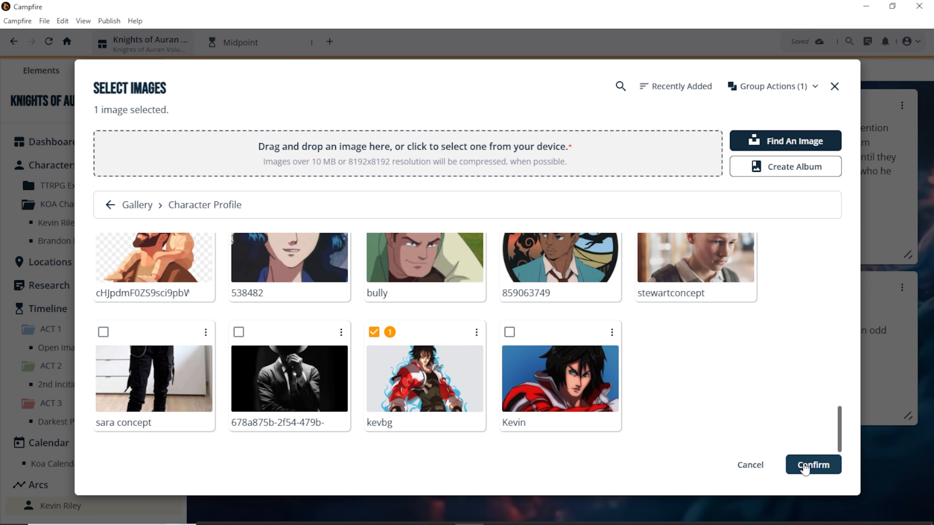
{"action": "left_click", "coordinate": [804, 467]}
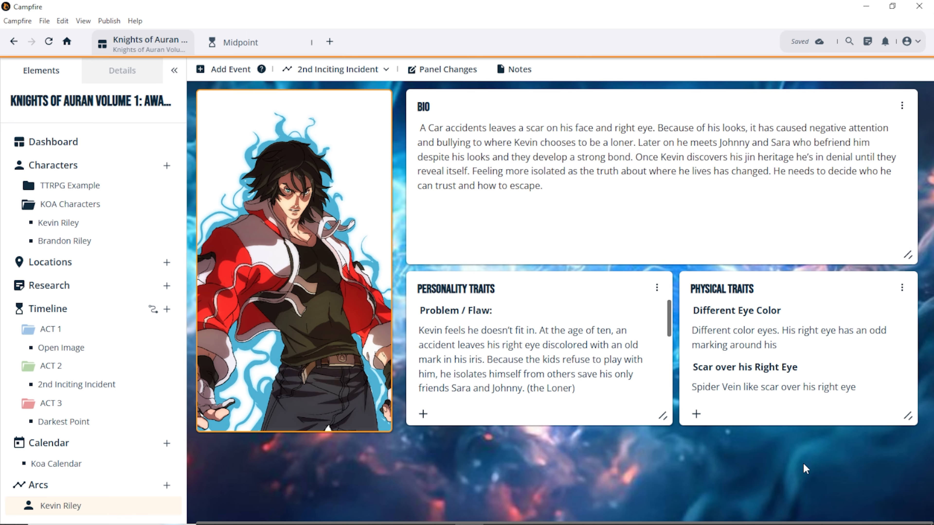
- Switch the arc to the Darkest Point stage and delete the panel beneath Personality Traits
{"action": "left_click", "coordinate": [338, 69]}
{"action": "left_click", "coordinate": [313, 137]}
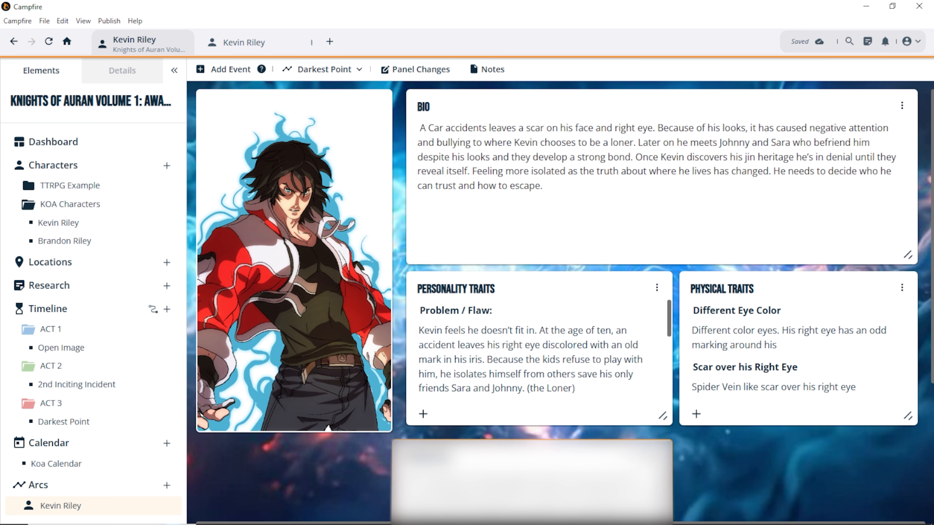
{"action": "left_click", "coordinate": [657, 456]}
{"action": "left_click", "coordinate": [700, 496]}
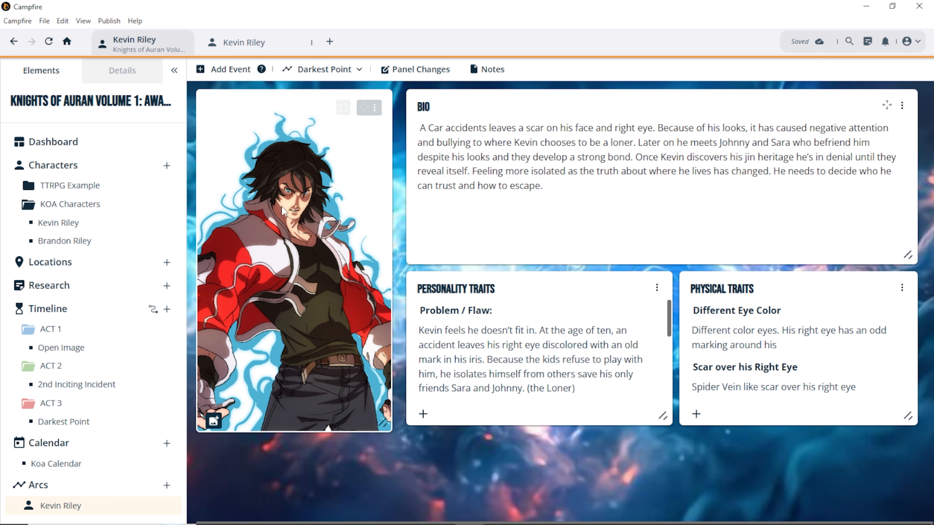
- Replace the Darkest Point stage's character picture with innerkev from the Character Profile album, deselecting the previous image
{"action": "left_click", "coordinate": [213, 421]}
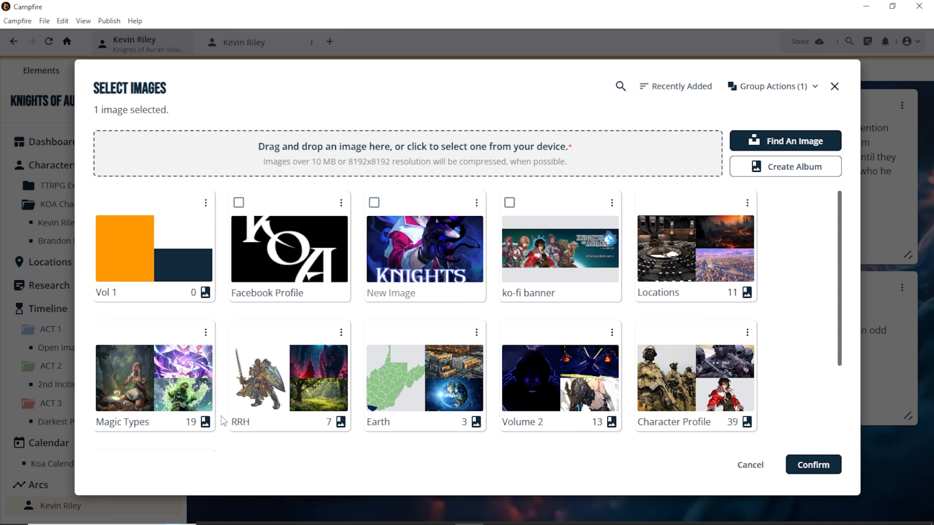
{"action": "scroll", "coordinate": [617, 353], "scroll_direction": "down", "scroll_amount": 3}
{"action": "left_click", "coordinate": [691, 291]}
{"action": "scroll", "coordinate": [396, 373], "scroll_direction": "down", "scroll_amount": 5}
{"action": "left_click", "coordinate": [531, 375]}
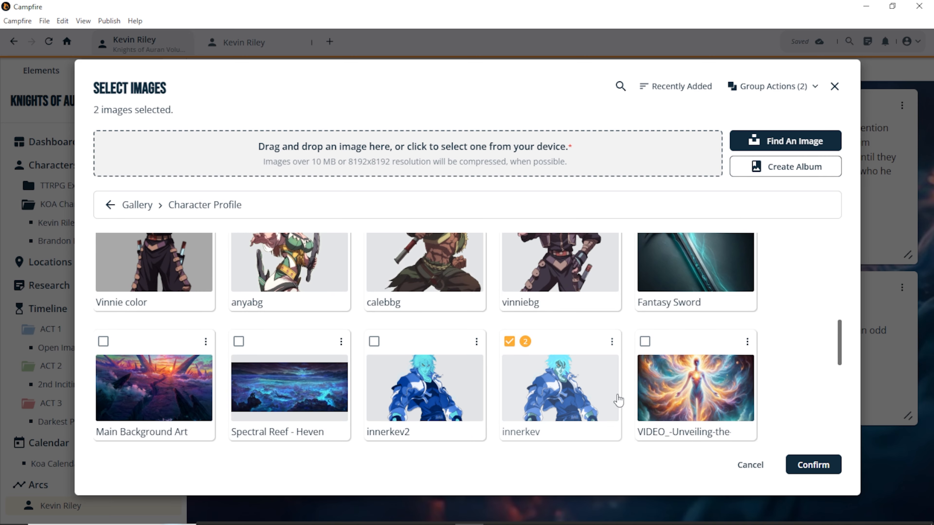
{"action": "scroll", "coordinate": [588, 393], "scroll_direction": "down", "scroll_amount": 1}
{"action": "scroll", "coordinate": [588, 393], "scroll_direction": "down", "scroll_amount": 5}
{"action": "left_click", "coordinate": [423, 383]}
{"action": "left_click", "coordinate": [826, 472]}
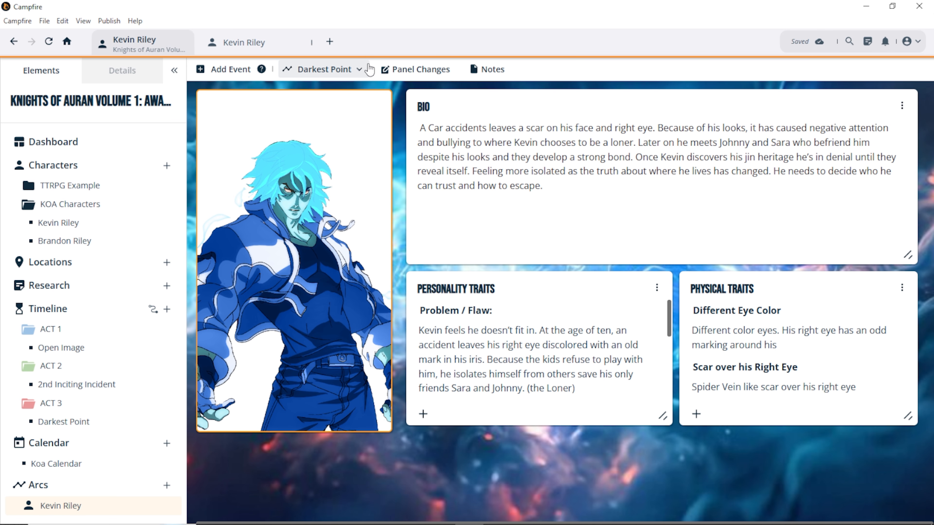
- Set the Power lvl statistic to 20 for the Darkest Point stage in the stats-over-time graph, and close the graph
{"action": "left_click", "coordinate": [419, 69]}
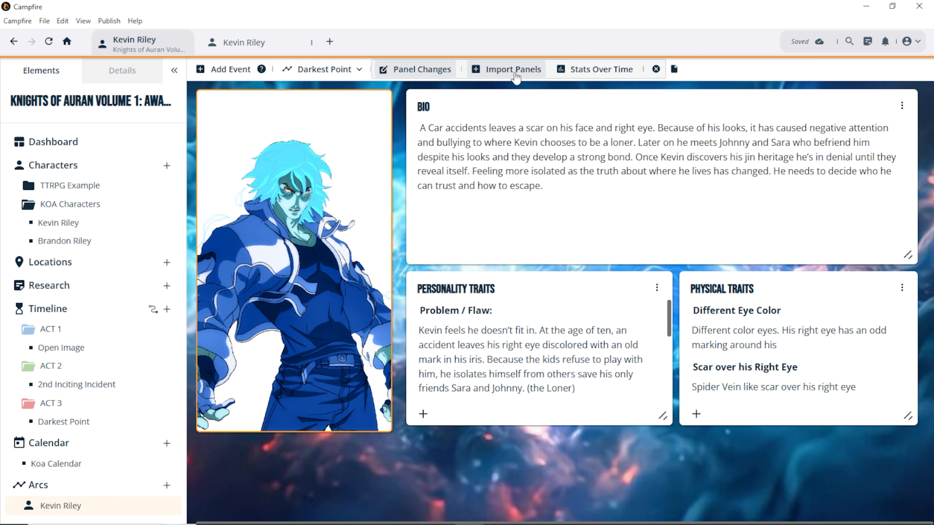
{"action": "left_click", "coordinate": [584, 73]}
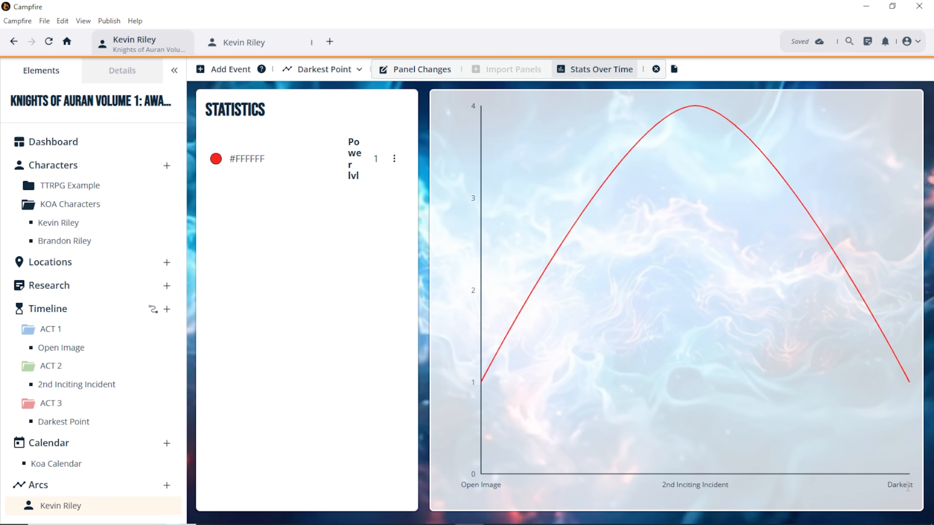
{"action": "left_click", "coordinate": [377, 159]}
{"action": "key", "text": "BackSpace"}
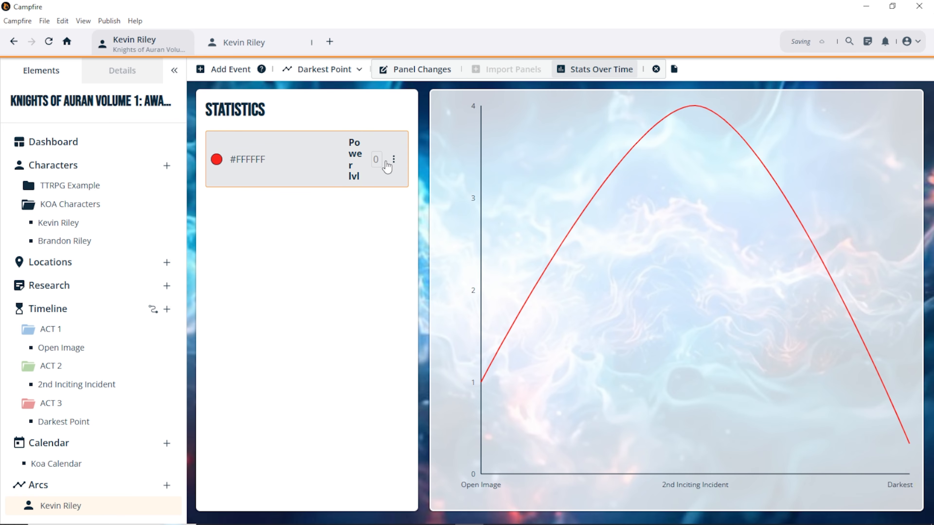
{"action": "type", "text": "20"}
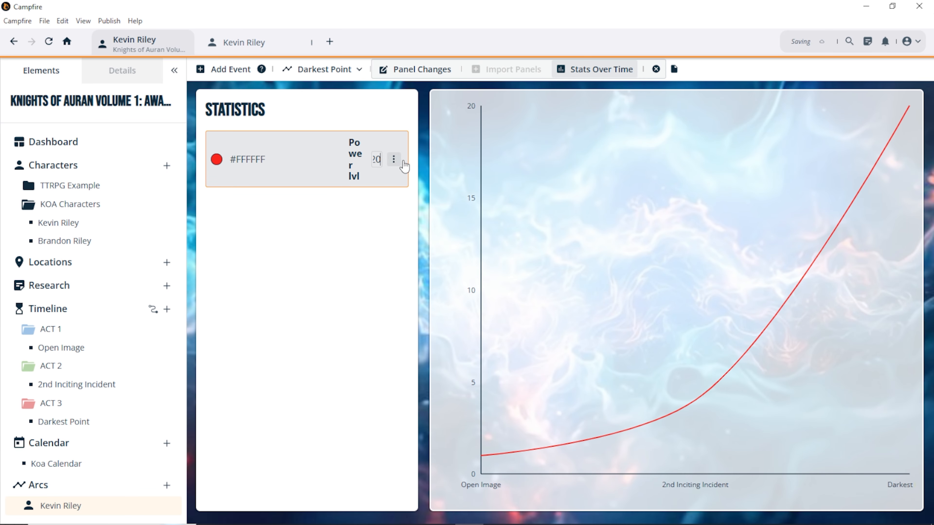
{"action": "mouse_move", "coordinate": [489, 454]}
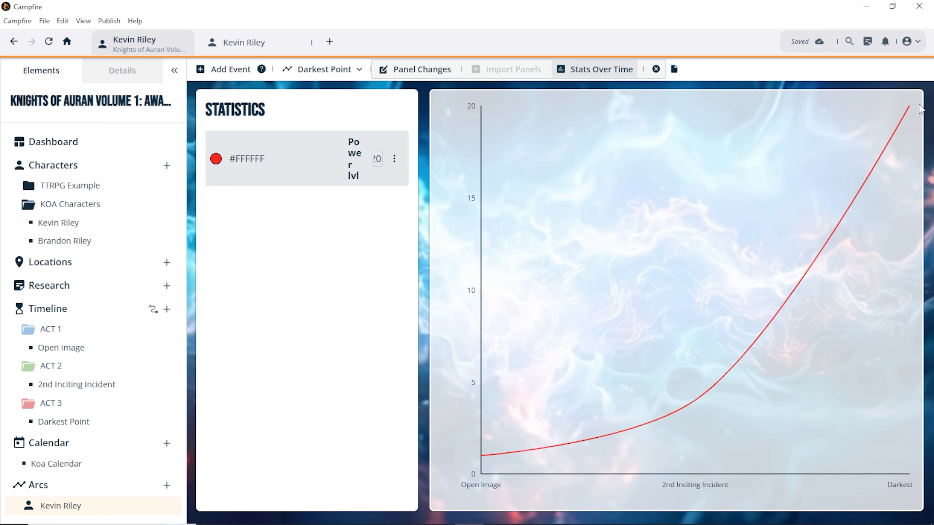
{"action": "left_click", "coordinate": [627, 74]}
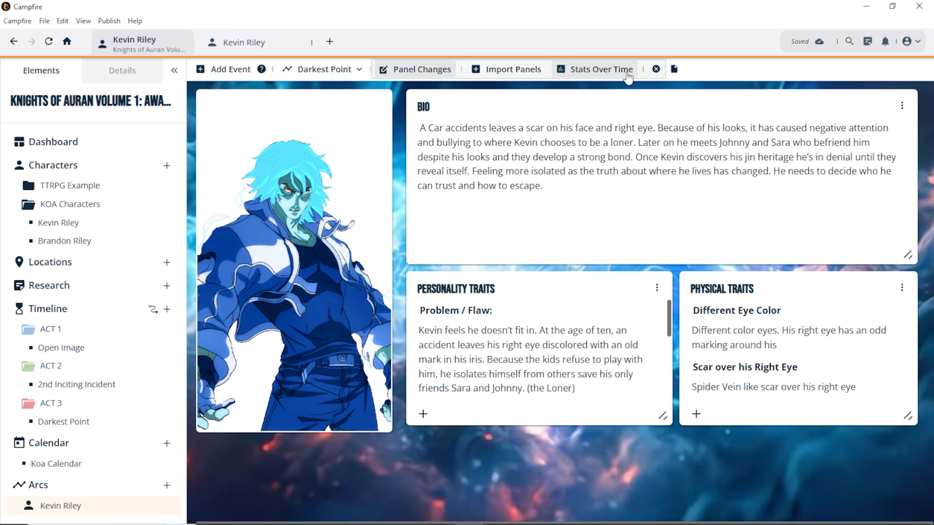
- Compare the character's picture across the Open Image, 2nd Inciting Incident and Darkest Point stages of the arc
{"action": "left_click", "coordinate": [346, 74]}
{"action": "left_click", "coordinate": [330, 92]}
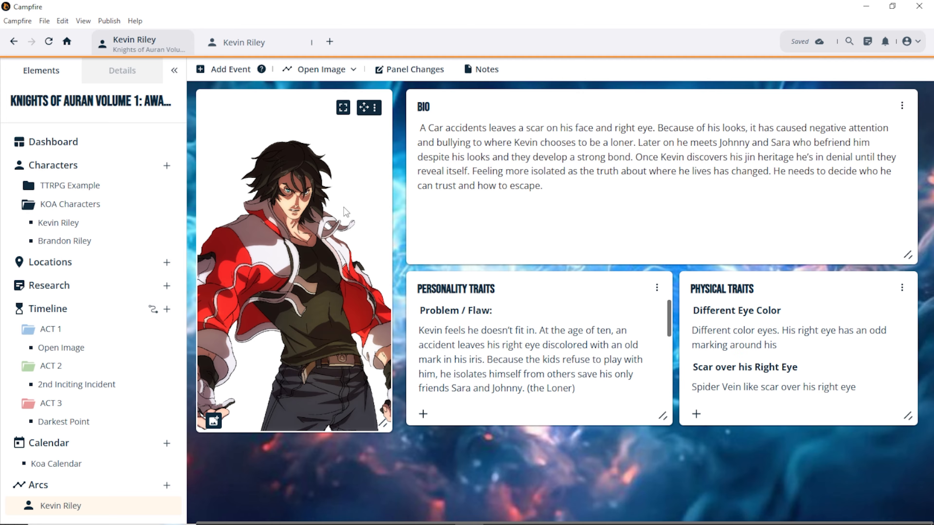
{"action": "left_click", "coordinate": [319, 74]}
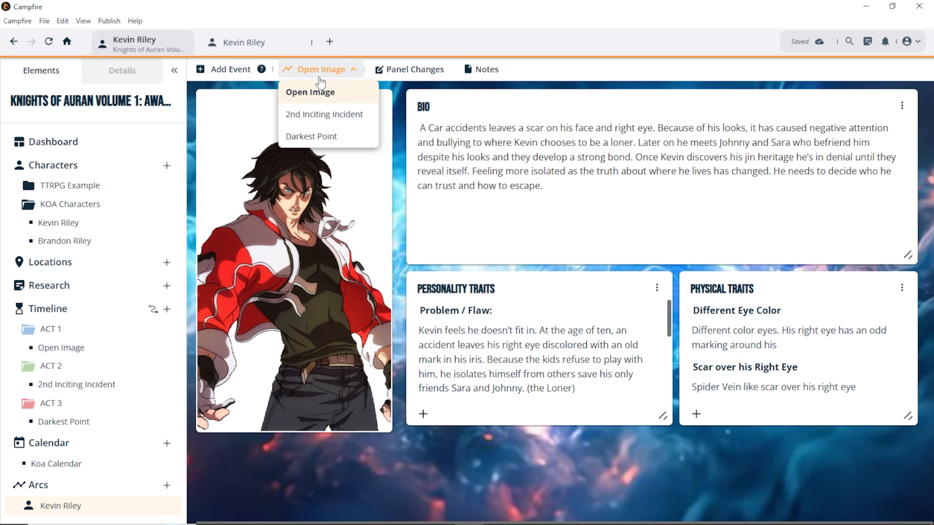
{"action": "left_click", "coordinate": [320, 114]}
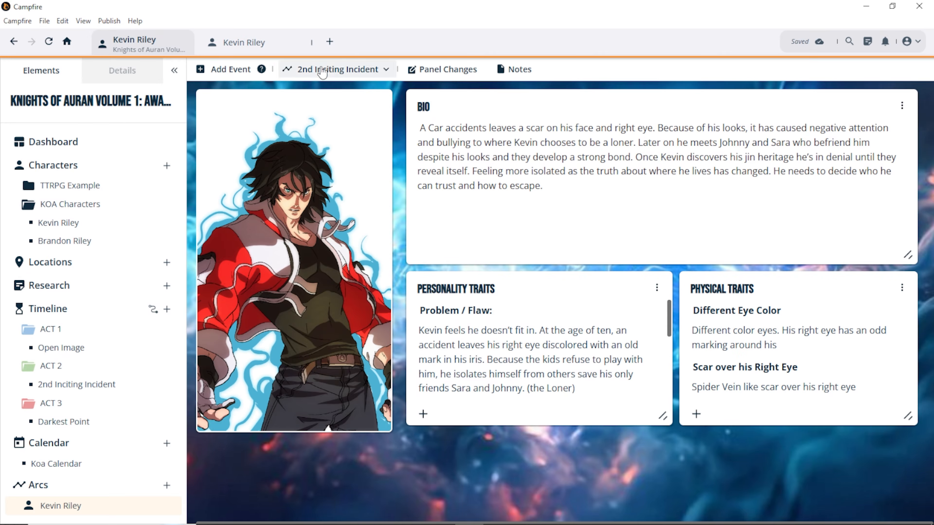
{"action": "left_click", "coordinate": [331, 69]}
{"action": "left_click", "coordinate": [321, 139]}
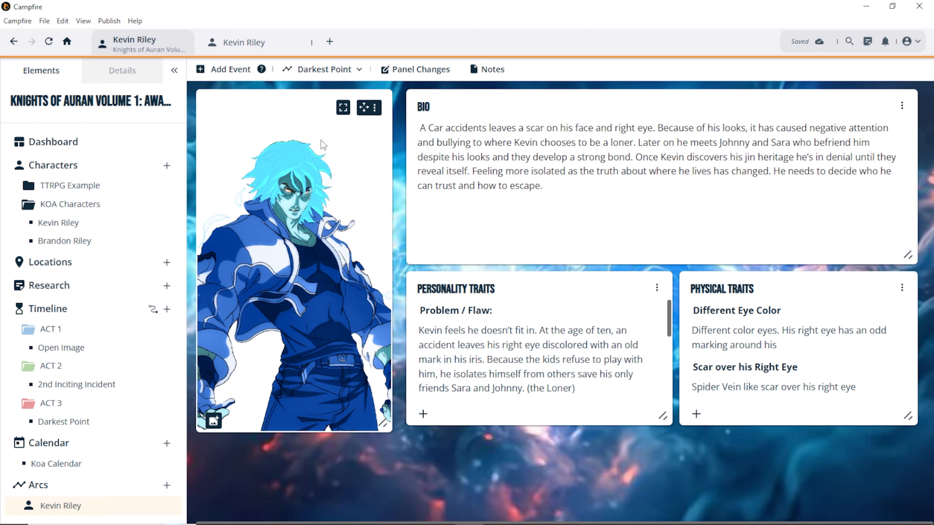